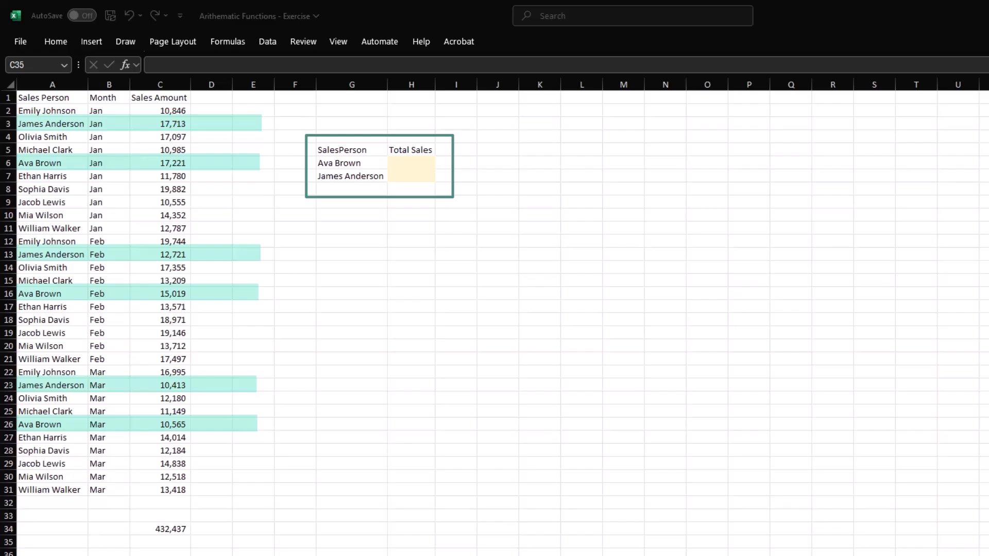
Enter a SUMIF formula in H6 with range A2:A31, criterion G6 and sum range C2:C31.
{"action": "left_click", "coordinate": [425, 177]}
{"action": "left_click", "coordinate": [413, 163]}
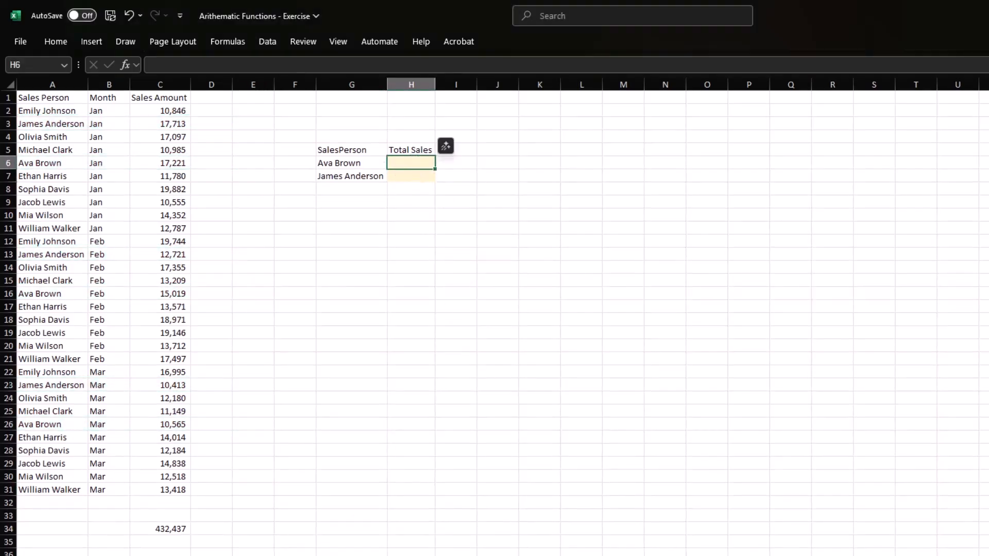
{"action": "type", "text": "=sumif"}
{"action": "key", "text": "Tab"}
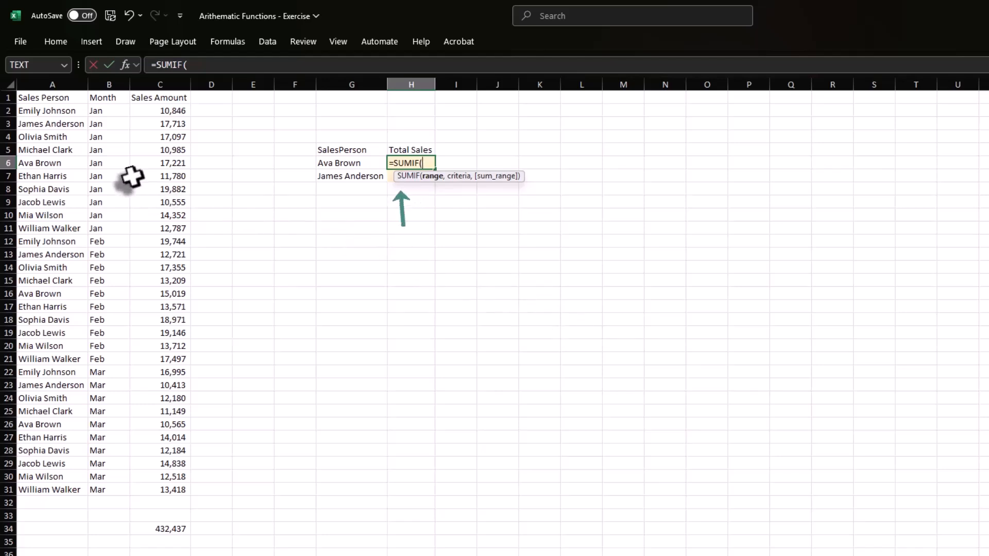
{"action": "left_click_drag", "start_coordinate": [57, 113], "coordinate": [77, 489]}
{"action": "type", "text": ","}
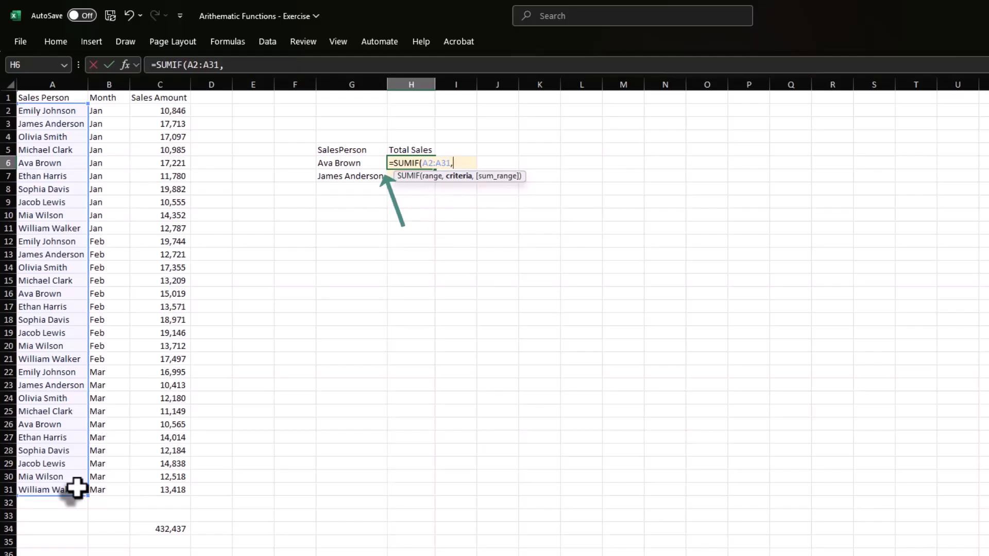
{"action": "left_click", "coordinate": [352, 163]}
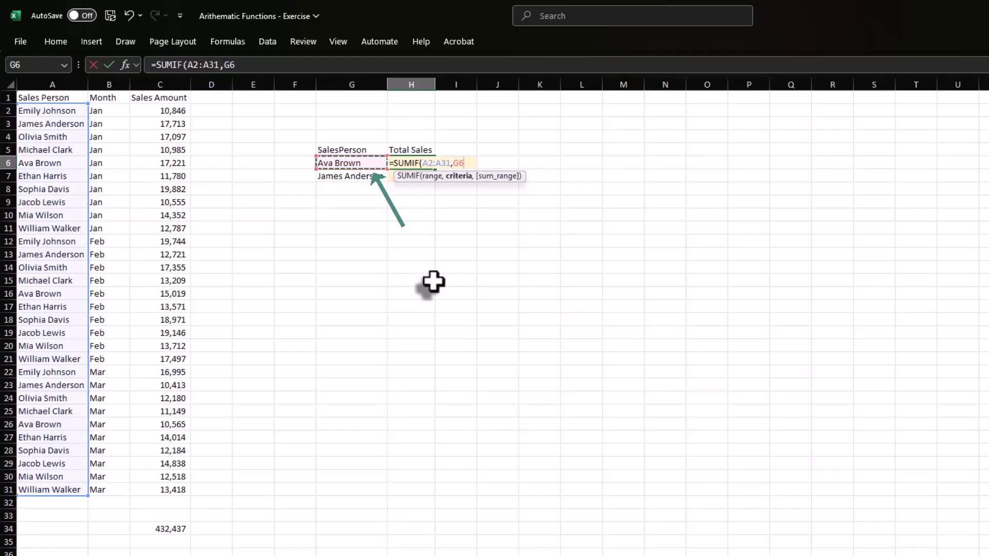
{"action": "type", "text": ","}
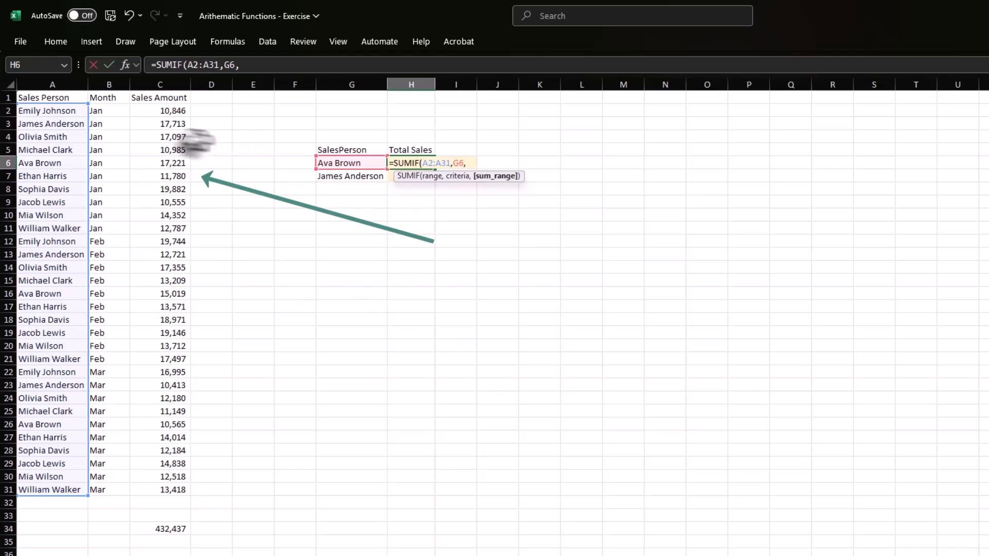
{"action": "left_click_drag", "start_coordinate": [144, 112], "coordinate": [156, 486]}
{"action": "key", "text": "Return"}
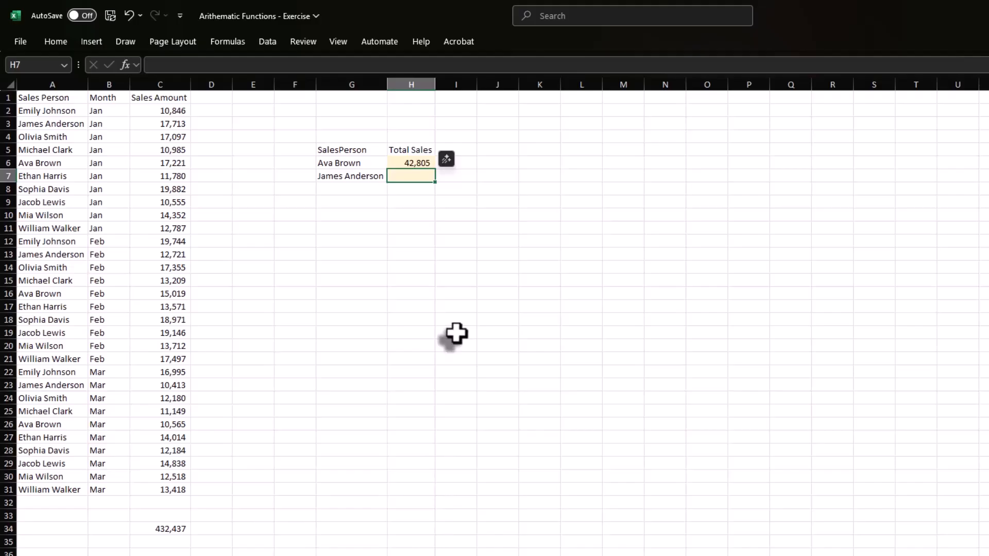
Copy the SUMIF formula from H6 to H7 with its relative references.
{"action": "key", "text": "Up"}
{"action": "key", "text": "ctrl+c"}
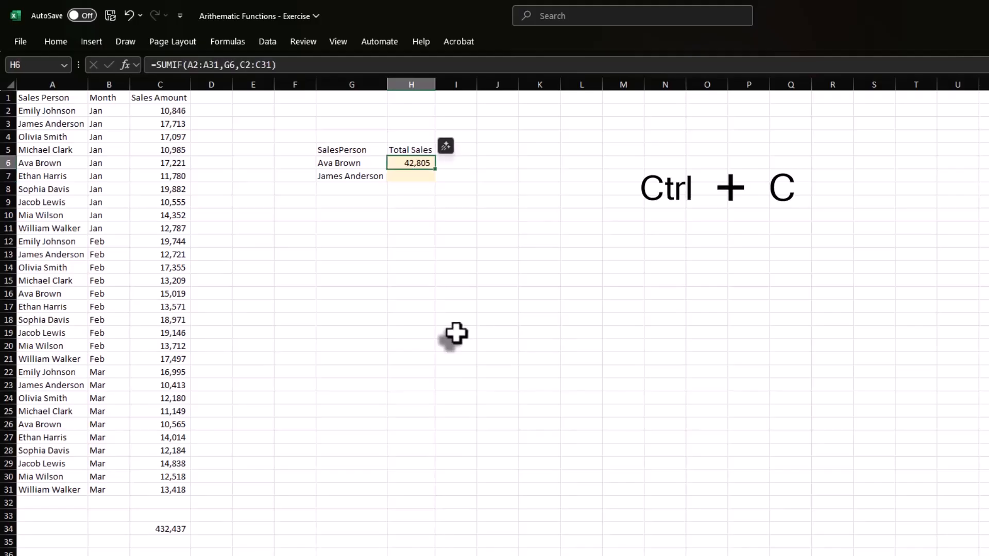
{"action": "key", "text": "Down"}
{"action": "key", "text": "ctrl+v"}
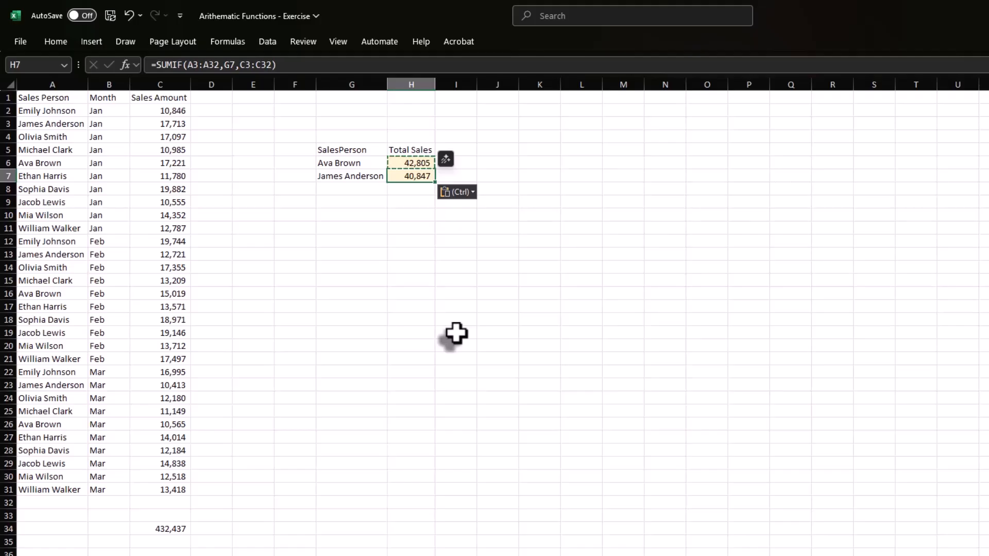
Examine the ranges referenced by the formulas in H7 and H6, and clear H7.
{"action": "key", "text": "F2"}
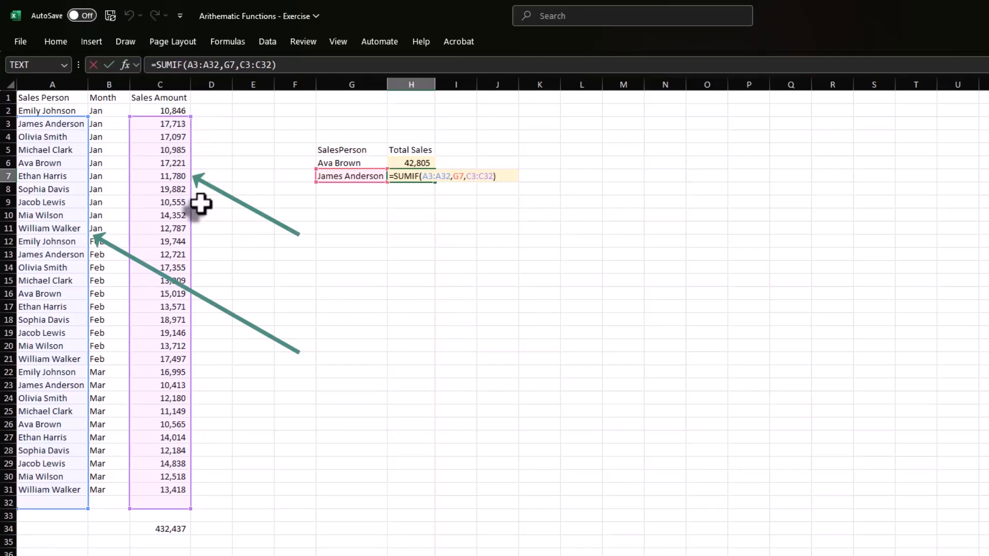
{"action": "key", "text": "Escape"}
{"action": "key", "text": "Up"}
{"action": "key", "text": "F2"}
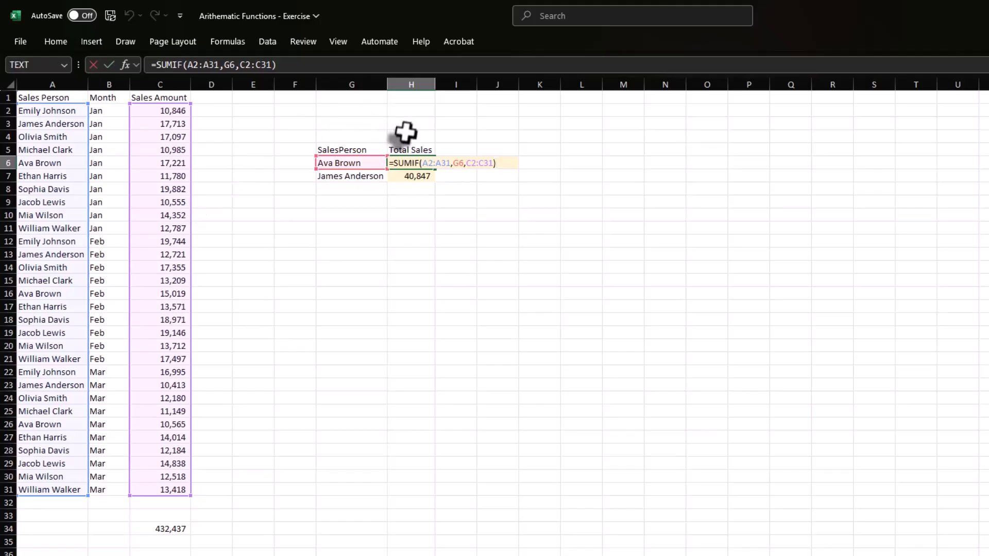
{"action": "key", "text": "ctrl+Return"}
{"action": "key", "text": "Down"}
{"action": "key", "text": "Delete"}
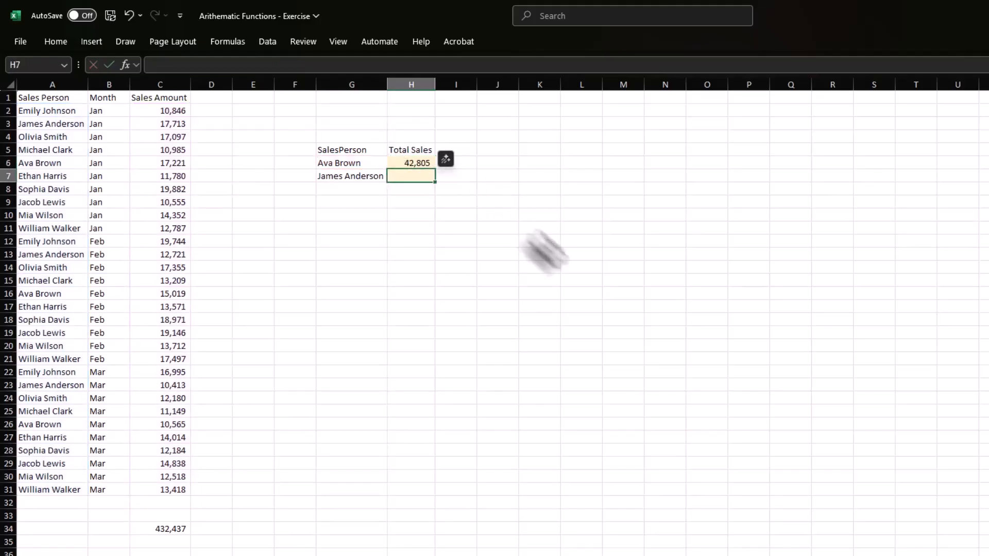
Make the criteria range of the SUMIF formula in H6 absolute as $A$2:$A$31.
{"action": "key", "text": "Up"}
{"action": "key", "text": "F2"}
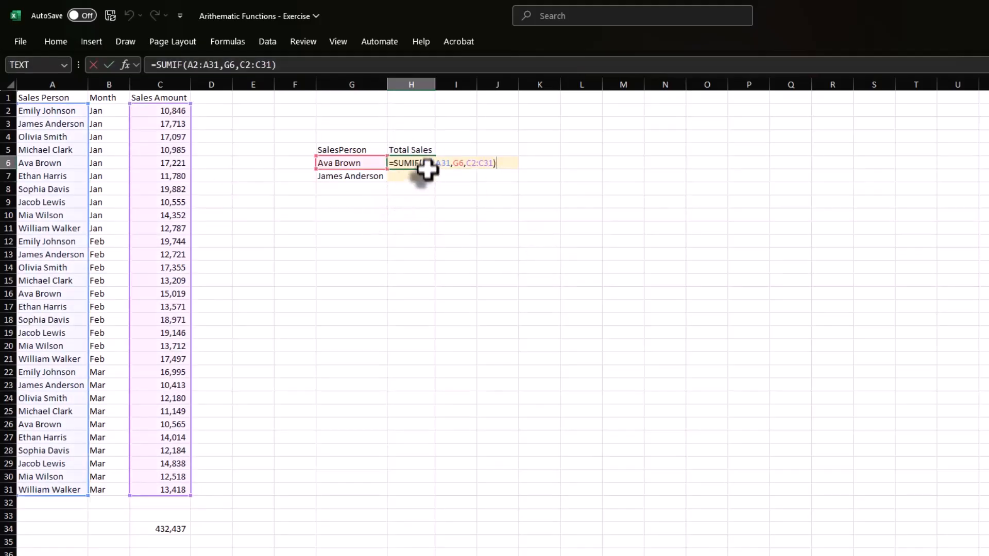
{"action": "left_click", "coordinate": [426, 165]}
{"action": "key", "text": "F4"}
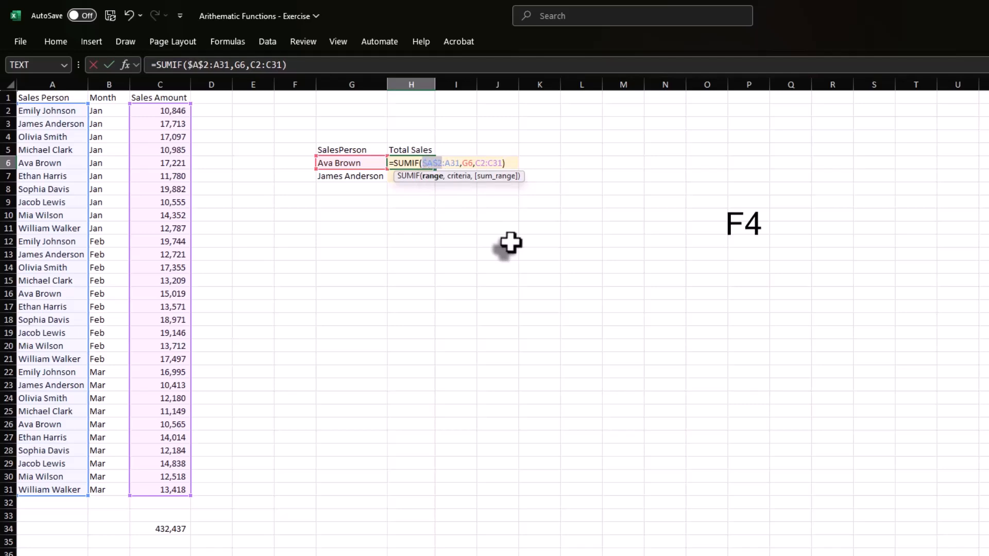
{"action": "key", "text": "Right"}
{"action": "key", "text": "Right"}
{"action": "key", "text": "F4"}
Make the sum range of the H6 formula absolute as $C$2:$C$31, leaving criterion G6 relative.
{"action": "key", "text": "Right"}
{"action": "key", "text": "Right"}
{"action": "key", "text": "Right"}
{"action": "key", "text": "Right"}
{"action": "key", "text": "Right"}
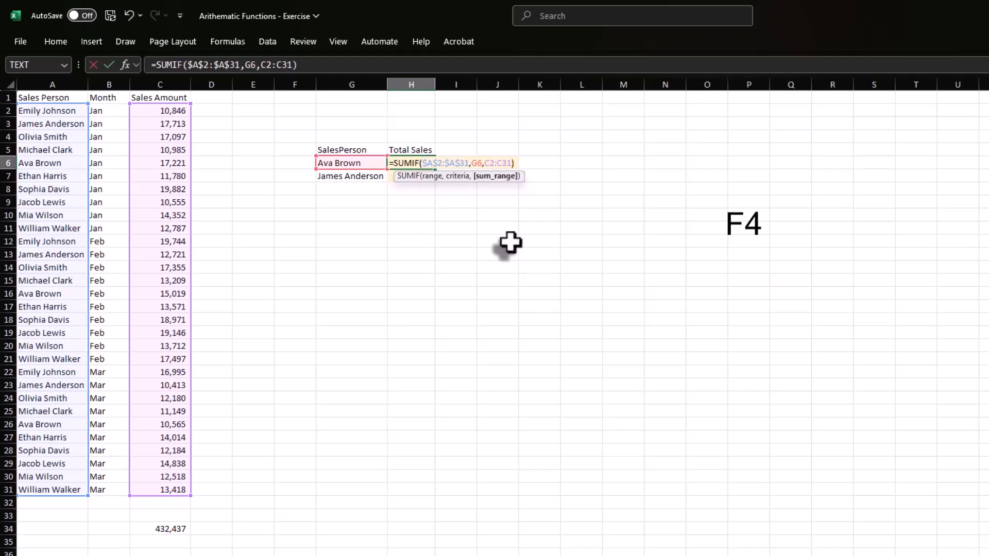
{"action": "key", "text": "F4"}
{"action": "key", "text": "F4"}
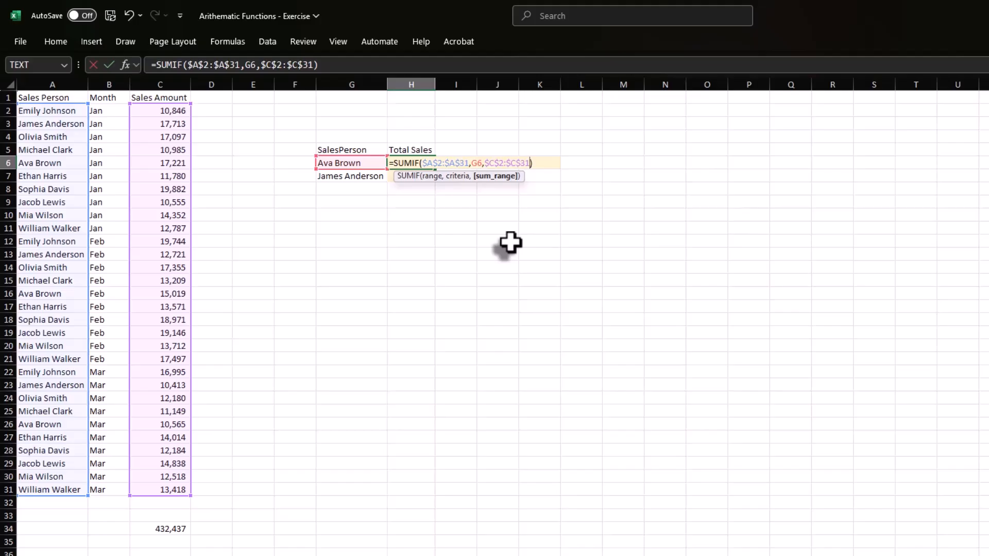
{"action": "key", "text": "Return"}
Copy the locked SUMIF formula from H6 to H7 and check the references in the copy.
{"action": "key", "text": "Up"}
{"action": "key", "text": "ctrl+c"}
{"action": "key", "text": "Down"}
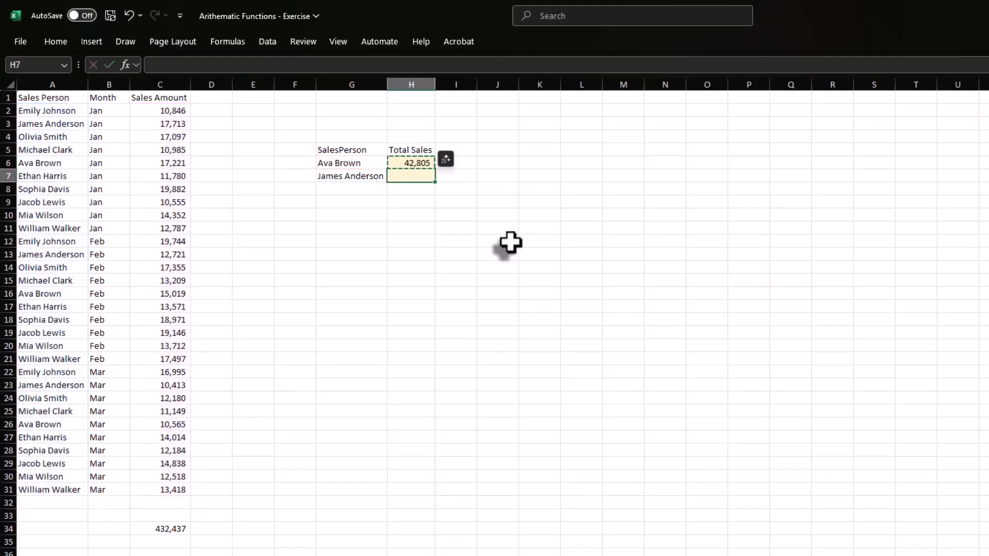
{"action": "key", "text": "Up"}
{"action": "key", "text": "Down"}
{"action": "key", "text": "ctrl+v"}
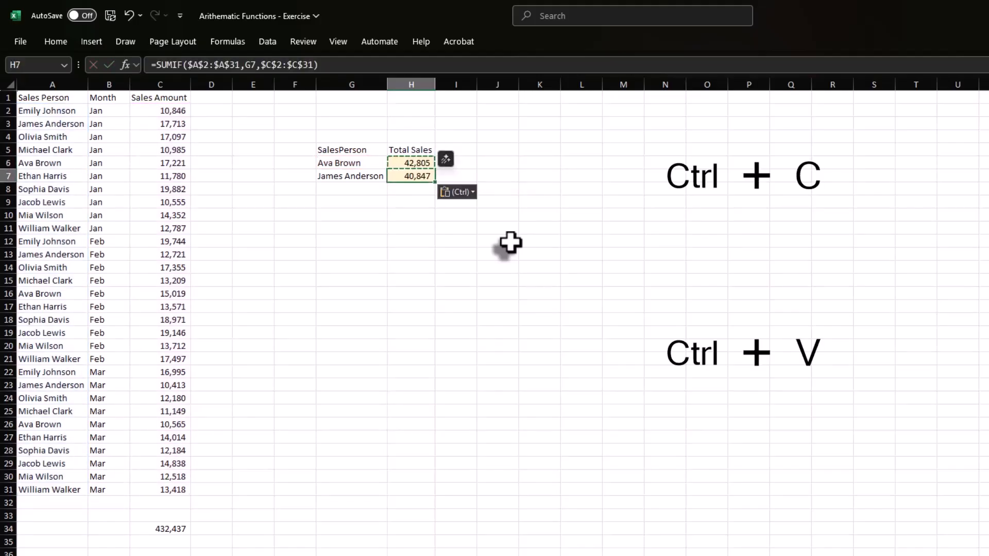
{"action": "key", "text": "F2"}
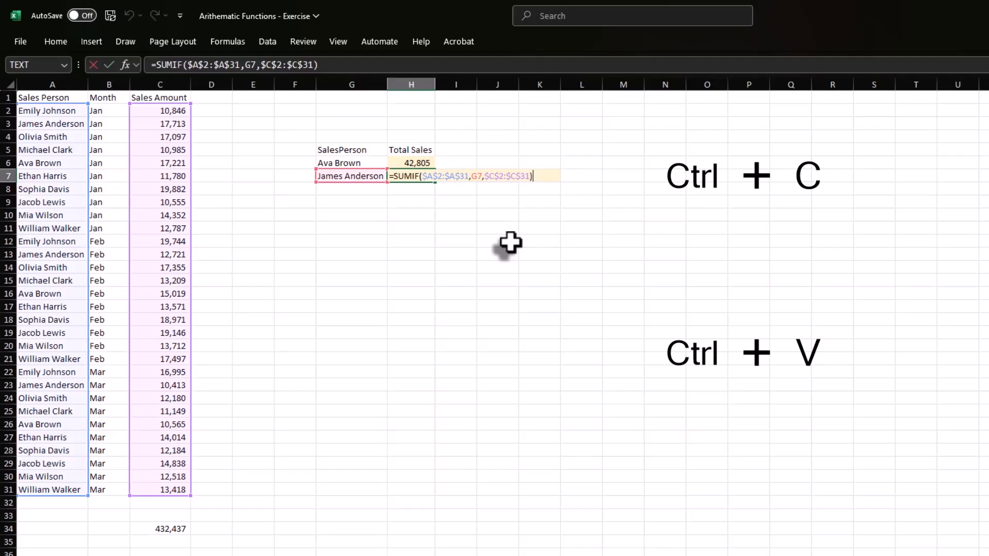
{"action": "key", "text": "Escape"}
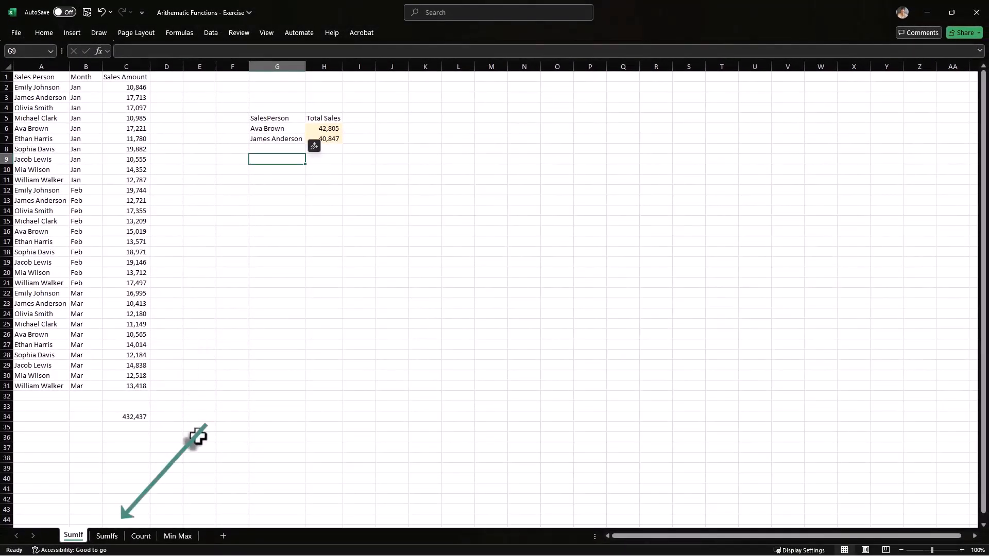
On the SumIfs sheet, start a SUMIFS formula in I6 with C2:C31 as the sum range.
{"action": "left_click", "coordinate": [103, 535]}
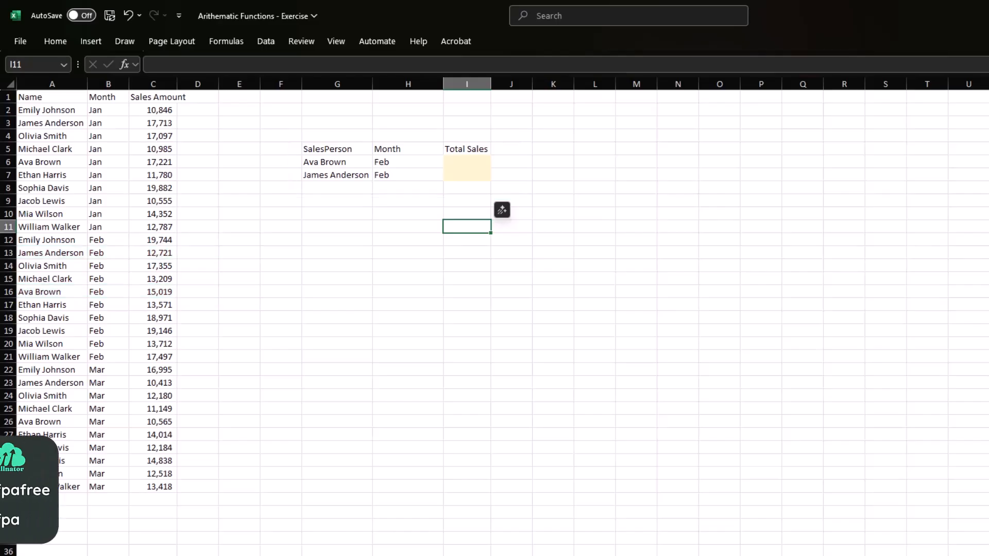
{"action": "left_click", "coordinate": [467, 161]}
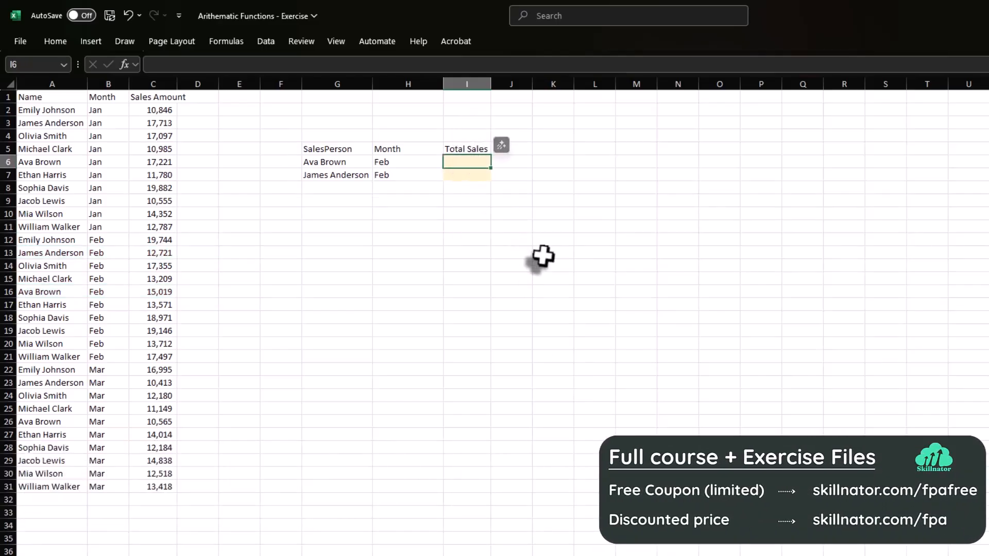
{"action": "type", "text": "=sumifs"}
{"action": "key", "text": "Tab"}
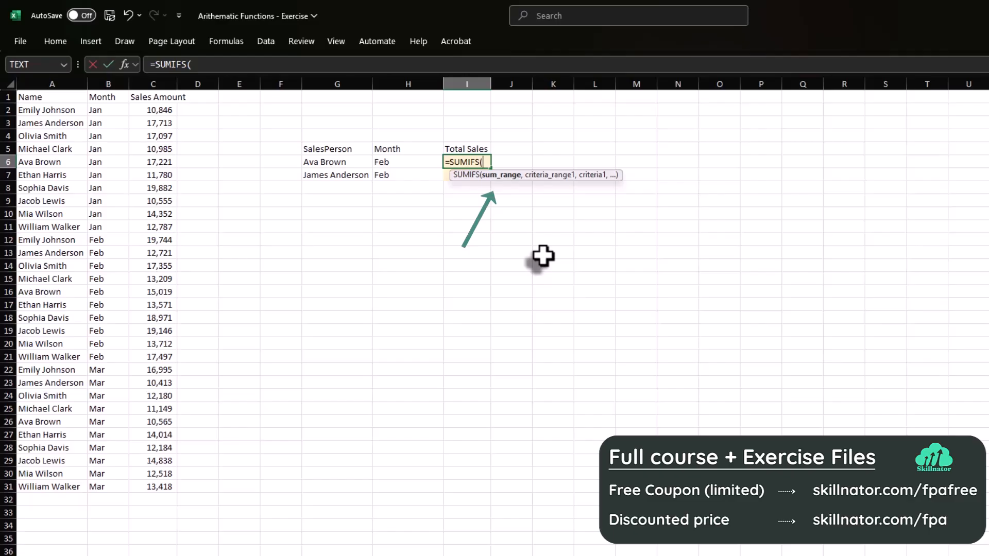
{"action": "left_click", "coordinate": [156, 109]}
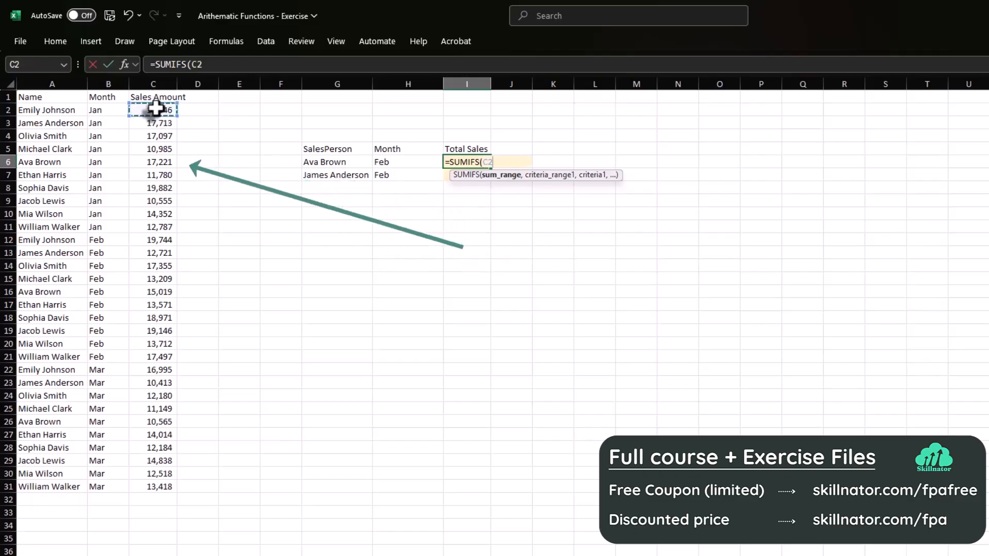
{"action": "left_click_drag", "start_coordinate": [156, 109], "coordinate": [158, 484]}
{"action": "type", "text": ","}
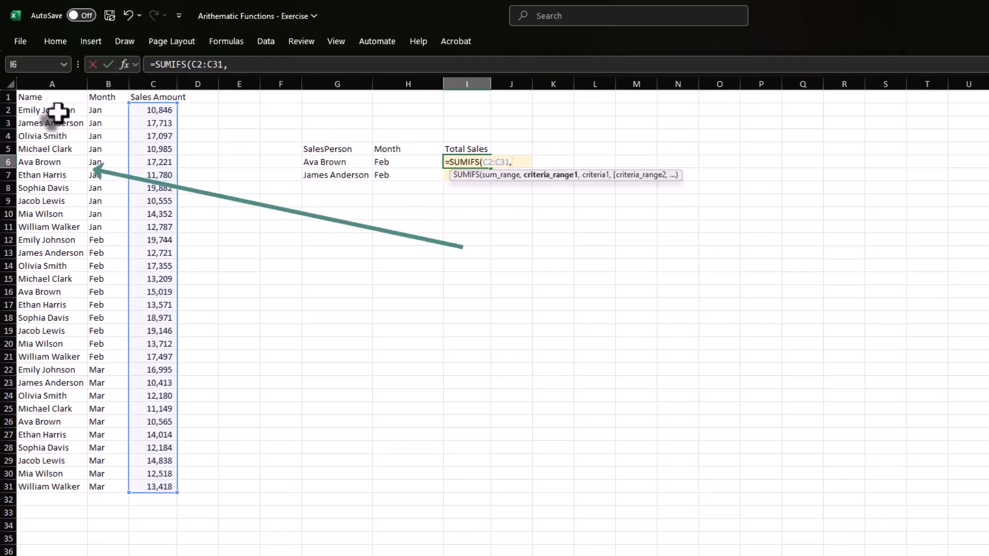
Complete the I6 SUMIFS formula with criteria range A2:A31 and criterion G6.
{"action": "left_click_drag", "start_coordinate": [57, 111], "coordinate": [76, 487]}
{"action": "type", "text": ","}
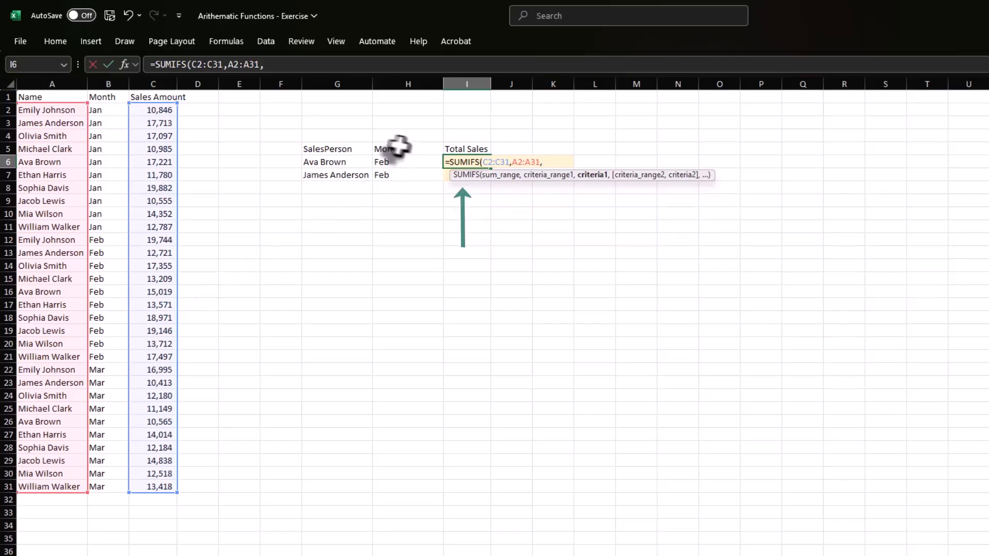
{"action": "left_click", "coordinate": [344, 162]}
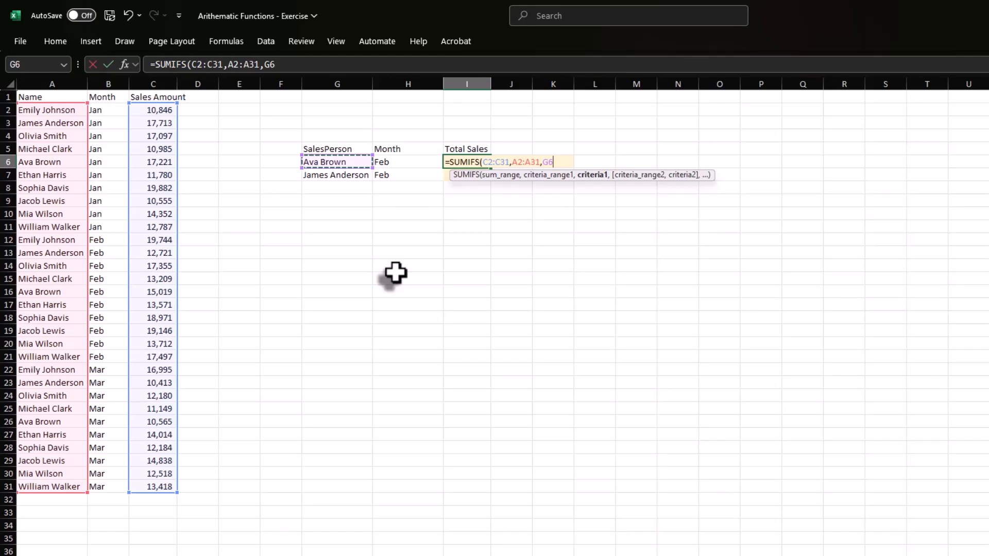
{"action": "type", "text": ")"}
{"action": "key", "text": "Return"}
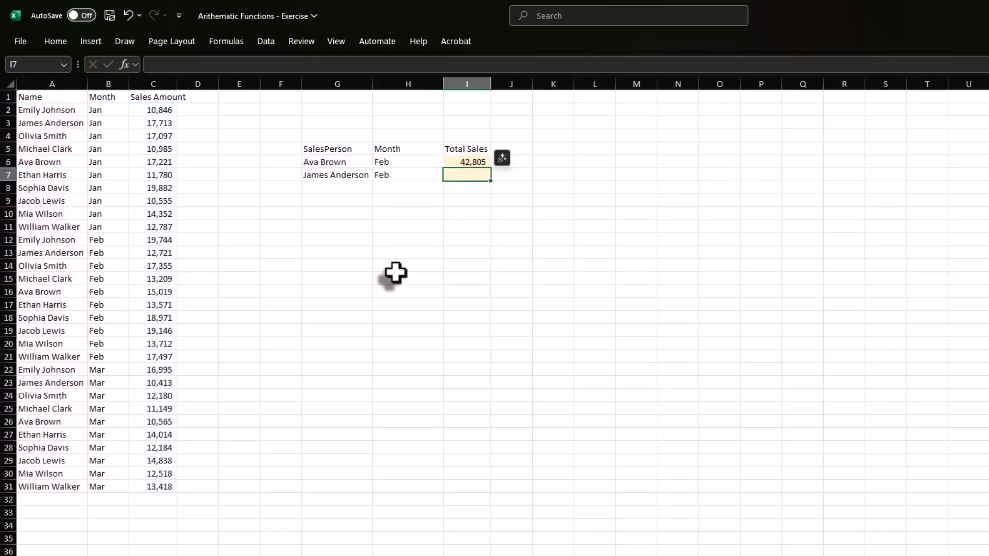
Extend the SUMIFS formula in I6 with a second criteria range B2:B31 and month criterion H6.
{"action": "key", "text": "Up"}
{"action": "key", "text": "F2"}
{"action": "key", "text": "BackSpace"}
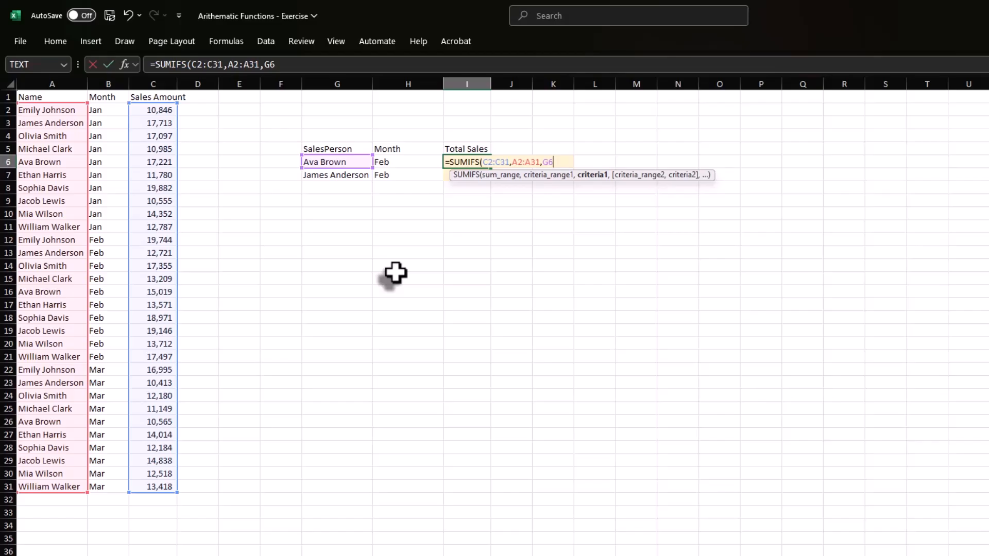
{"action": "type", "text": ","}
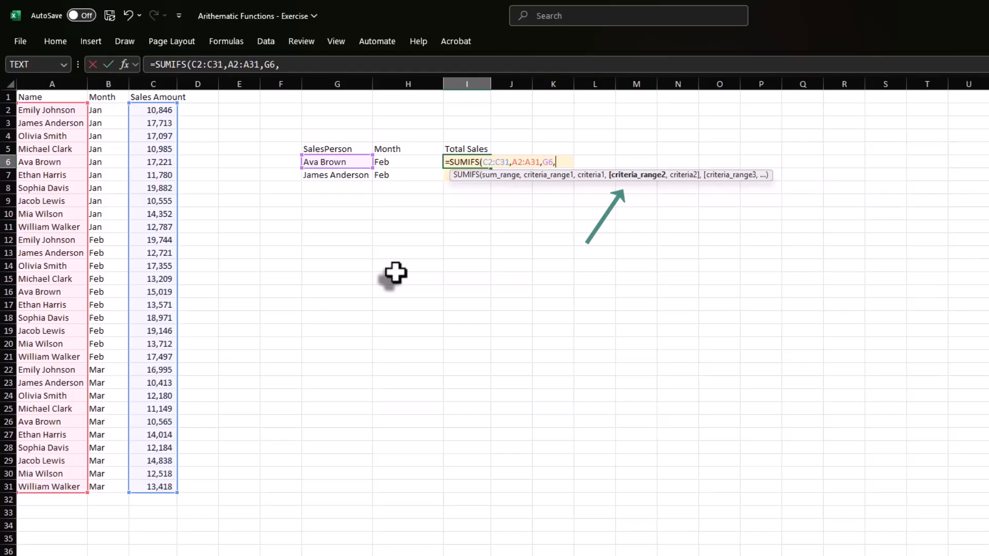
{"action": "left_click_drag", "start_coordinate": [108, 109], "coordinate": [110, 483]}
{"action": "type", "text": ","}
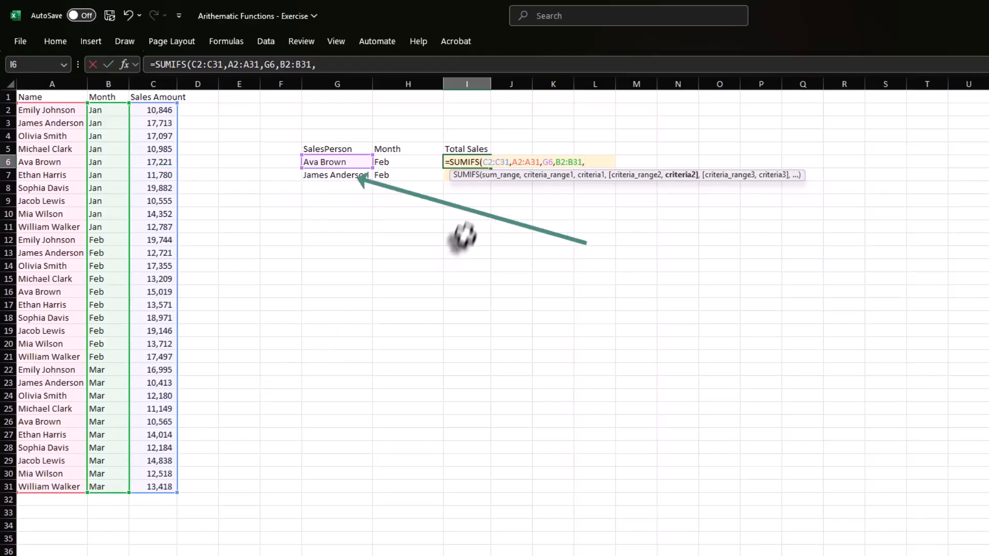
{"action": "left_click", "coordinate": [419, 164]}
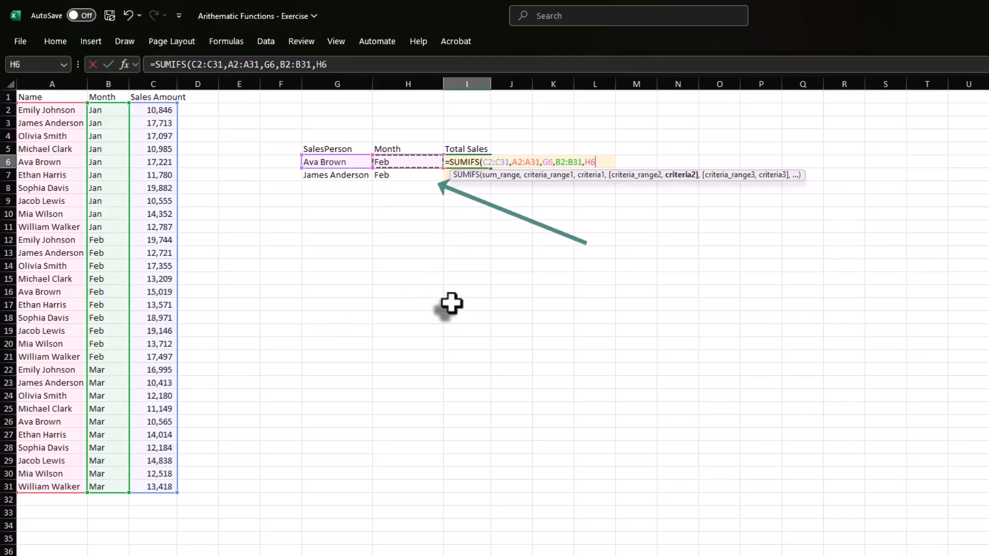
{"action": "type", "text": ")"}
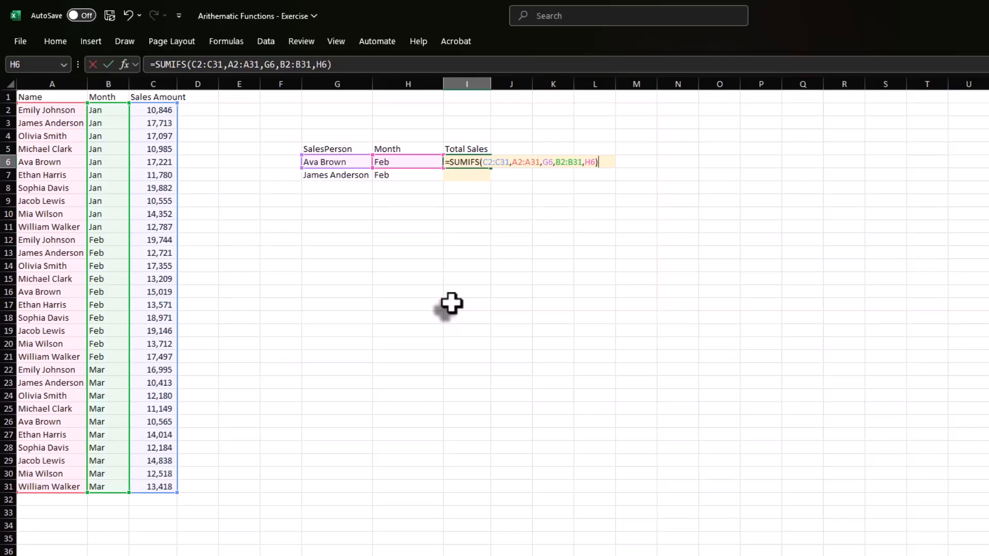
{"action": "key", "text": "Return"}
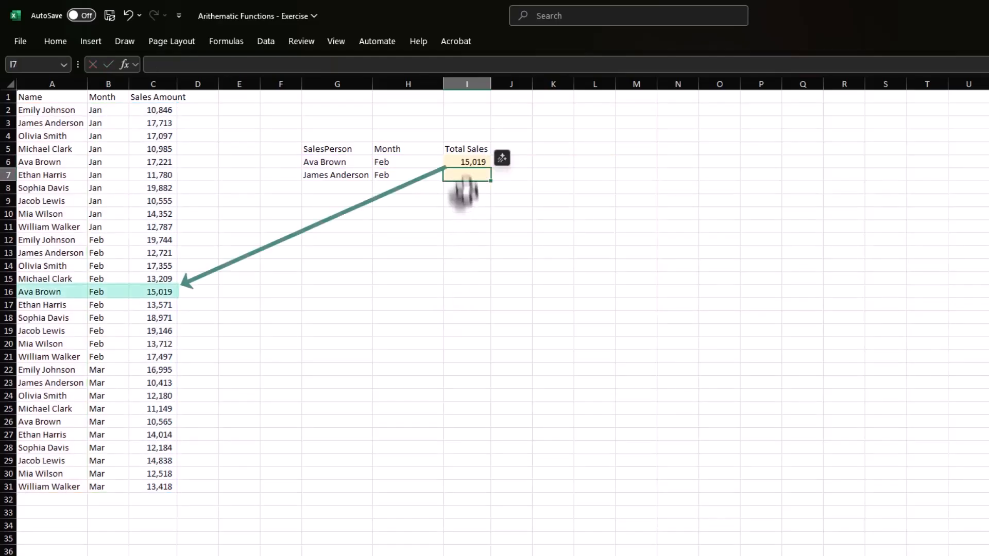
Make the sum range C2:C31 absolute in the SUMIFS formula in I6.
{"action": "left_click", "coordinate": [466, 163]}
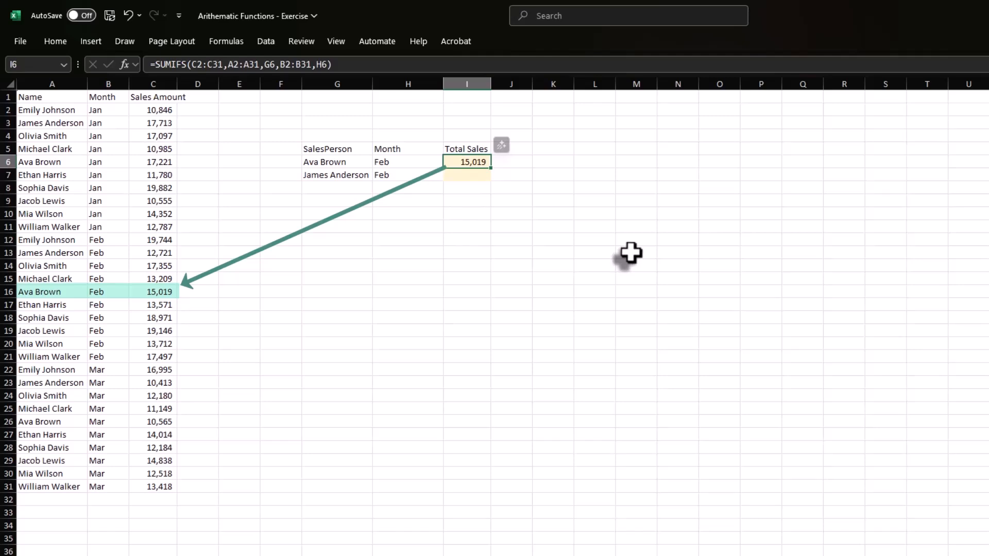
{"action": "key", "text": "F2"}
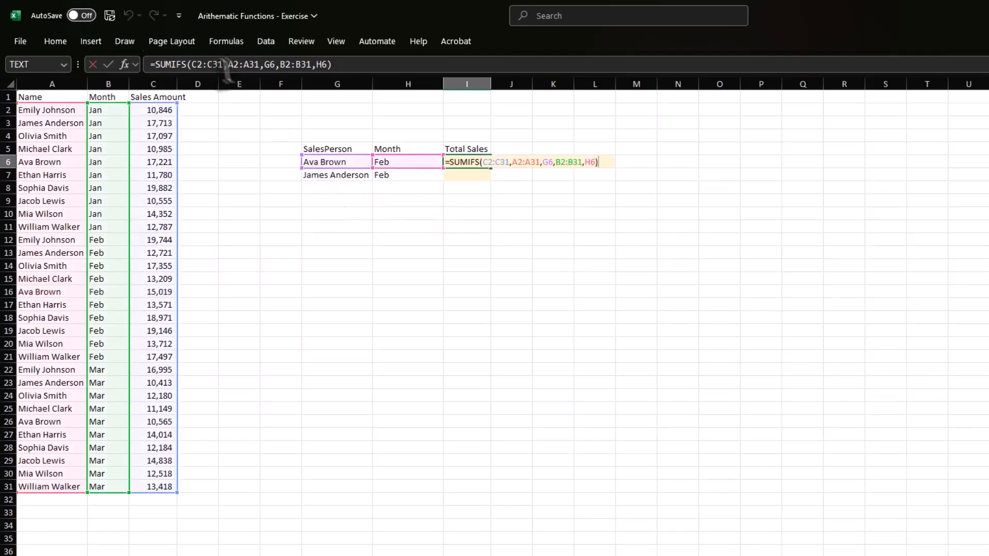
{"action": "left_click", "coordinate": [205, 64]}
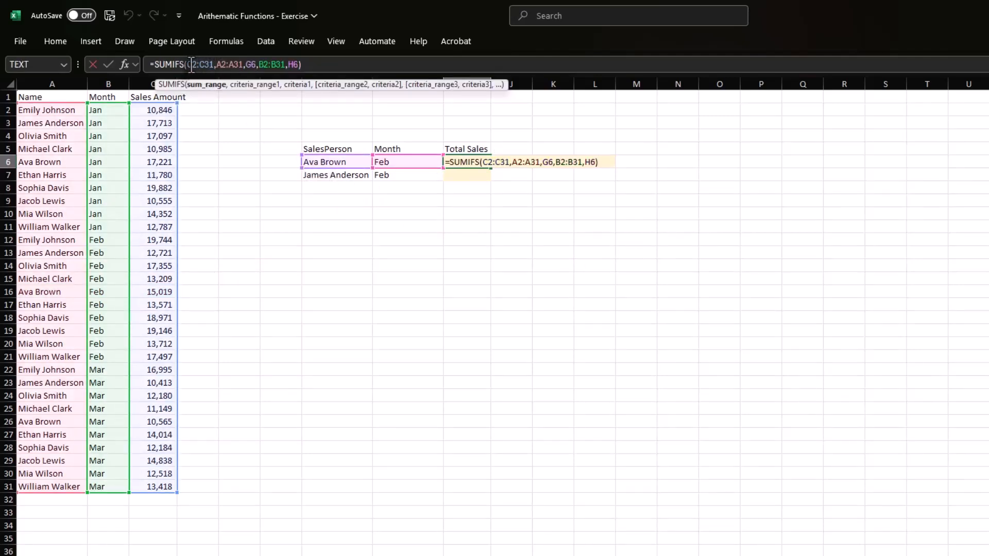
{"action": "key", "text": "F4"}
{"action": "key", "text": "Right"}
{"action": "key", "text": "Right"}
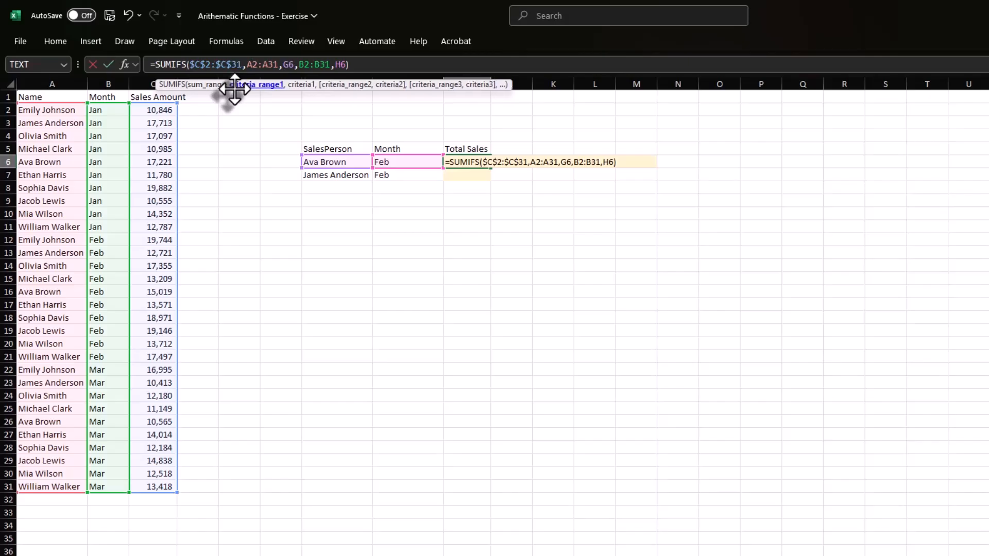
Make the criteria ranges A2:A31 and B2:B31 absolute in the I6 SUMIFS formula, leaving both criteria cells relative.
{"action": "key", "text": "F4"}
{"action": "key", "text": "Right"}
{"action": "key", "text": "Right"}
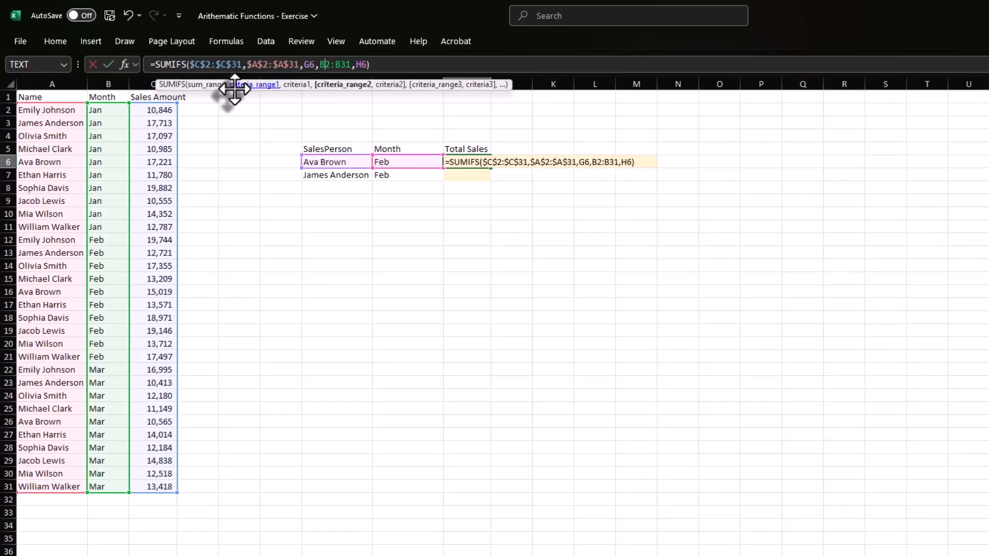
{"action": "key", "text": "Right"}
{"action": "key", "text": "Right"}
{"action": "key", "text": "Right"}
{"action": "key", "text": "F4"}
{"action": "key", "text": "Return"}
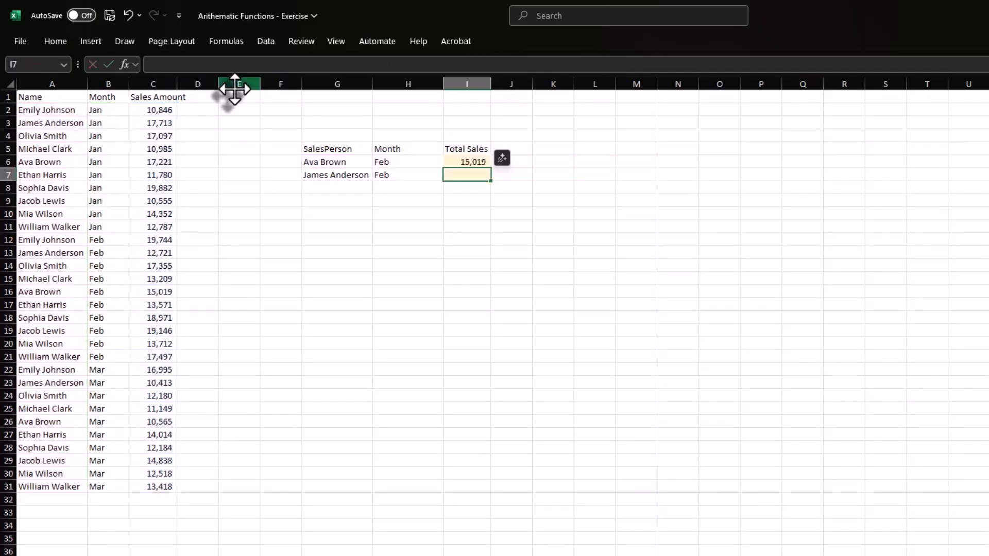
Copy the locked SUMIFS formula from I6 to I7.
{"action": "key", "text": "Up"}
{"action": "key", "text": "ctrl+c"}
{"action": "key", "text": "Down"}
{"action": "key", "text": "ctrl+v"}
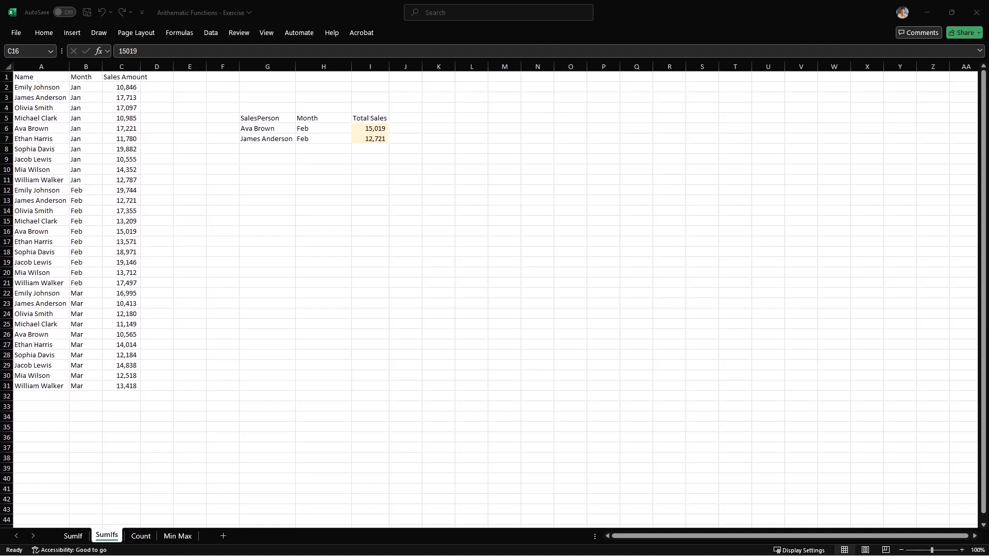
On the Count sheet, enter =COUNT(B2:B11) in B13 to count the numeric invoice IDs.
{"action": "left_click", "coordinate": [140, 538]}
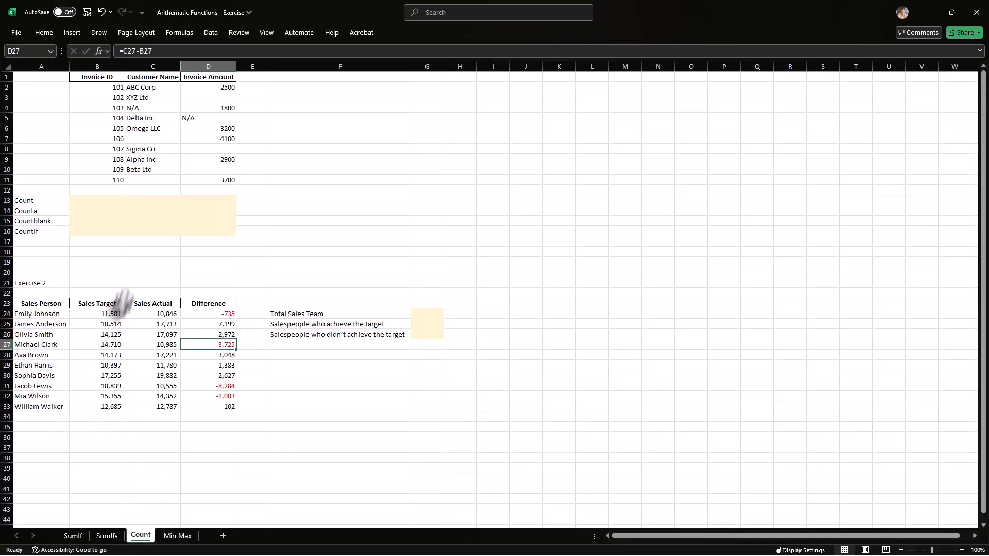
{"action": "left_click", "coordinate": [107, 205]}
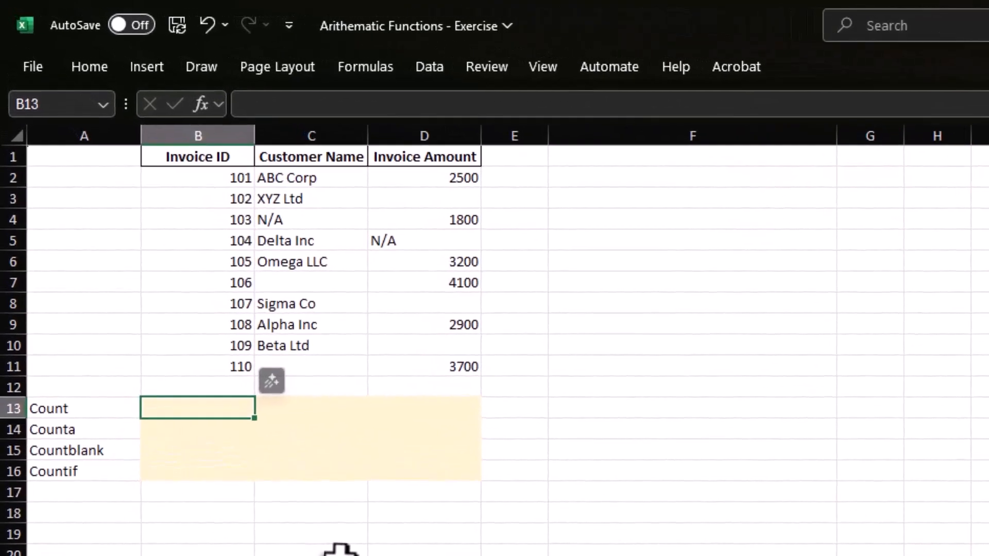
{"action": "type", "text": "=count"}
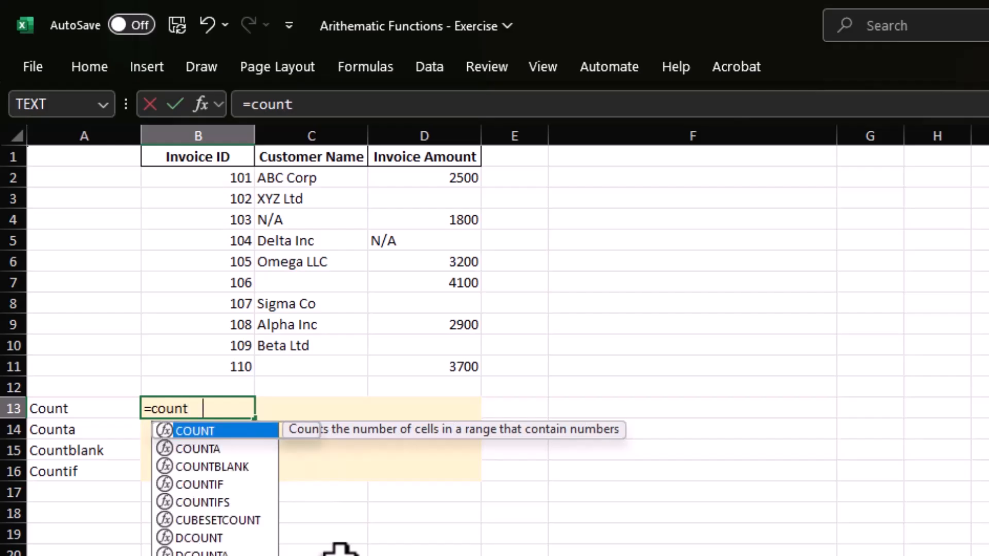
{"action": "key", "text": "Tab"}
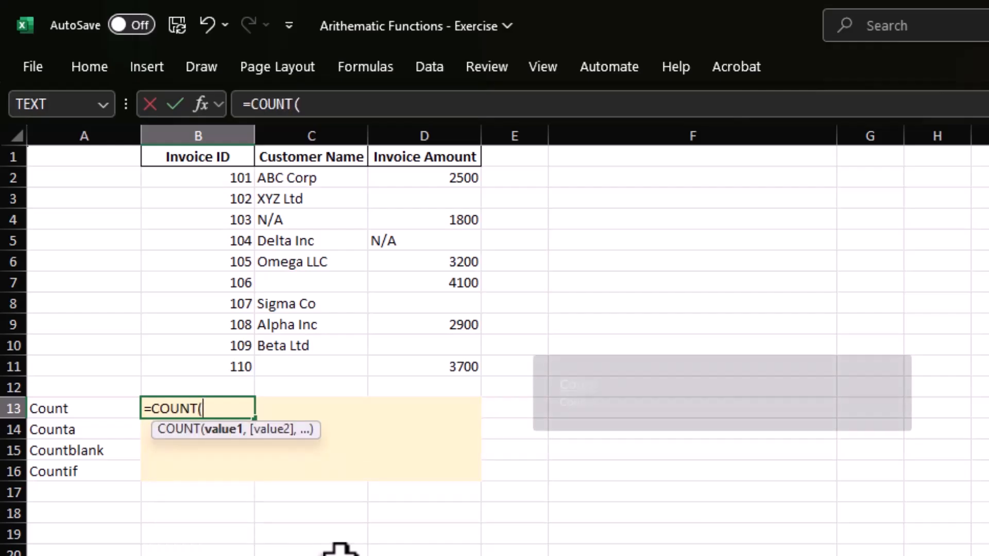
{"action": "key", "text": "Up"}
{"action": "key", "text": "Up"}
{"action": "key", "text": "Up"}
{"action": "key", "text": "Down"}
{"action": "key", "text": "ctrl+shift+Up"}
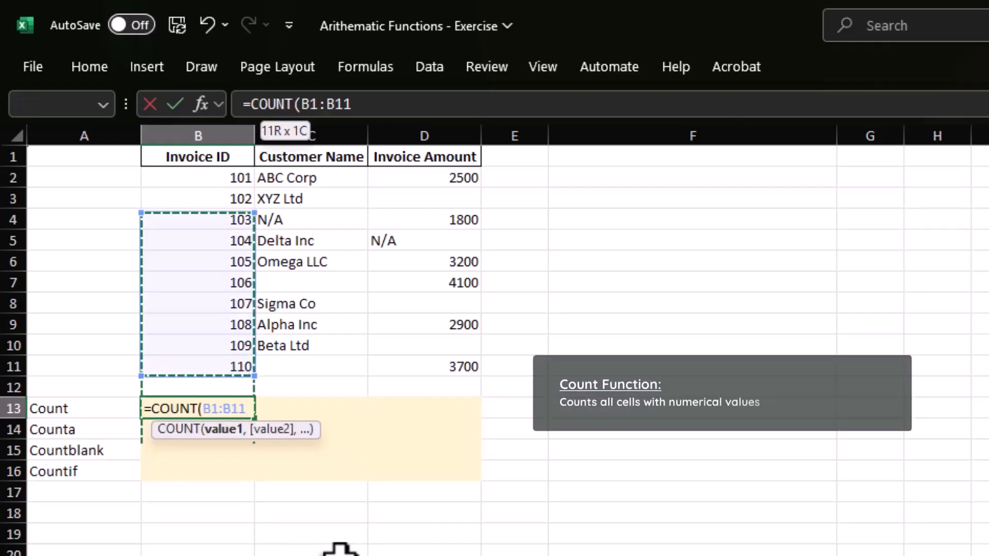
{"action": "key", "text": "shift+Down"}
{"action": "type", "text": ")"}
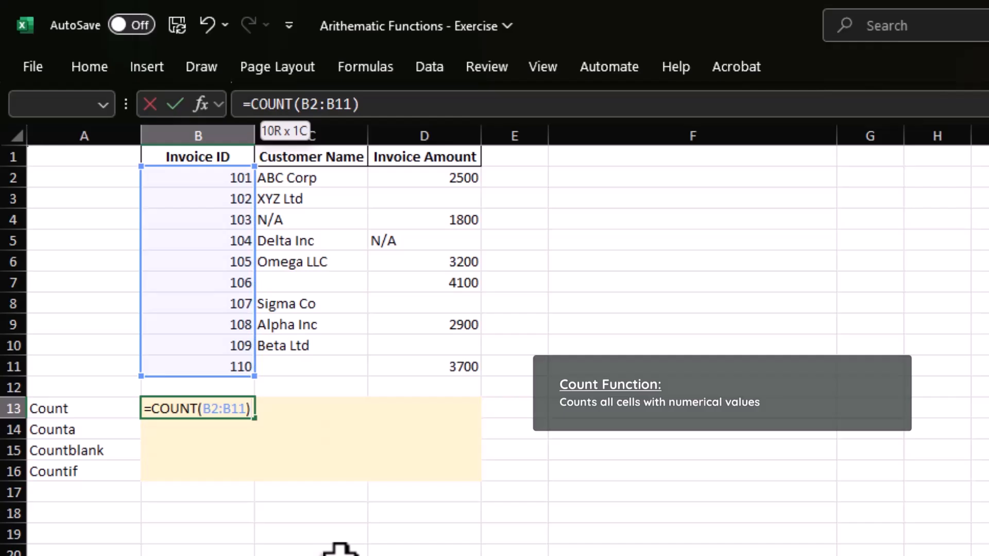
{"action": "key", "text": "Return"}
Copy the COUNT formula from B13 to C13:D13 for the customer name and invoice amount columns.
{"action": "key", "text": "Up"}
{"action": "key", "text": "shift+Right"}
{"action": "key", "text": "shift+Right"}
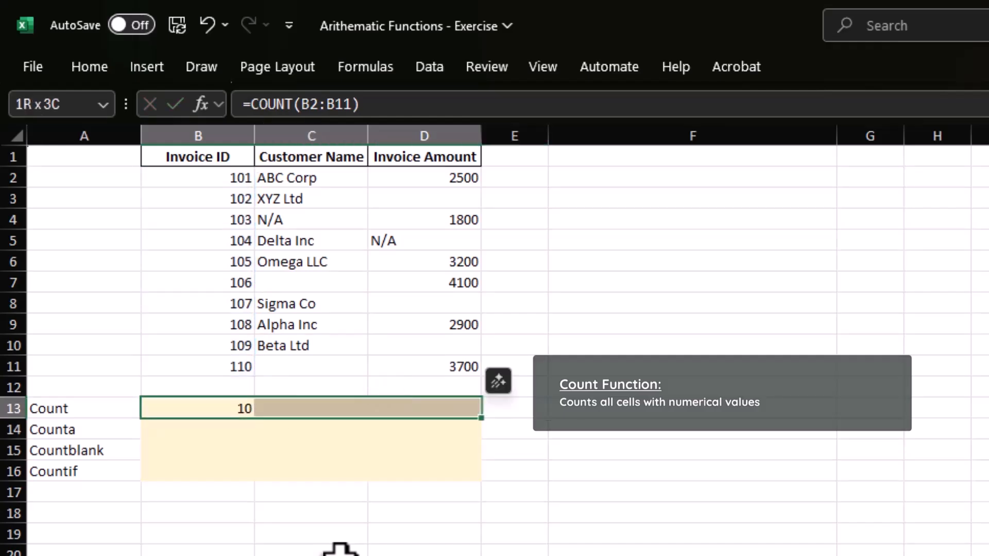
{"action": "key", "text": "Right"}
{"action": "key", "text": "Left"}
{"action": "key", "text": "ctrl+c"}
{"action": "key", "text": "Right"}
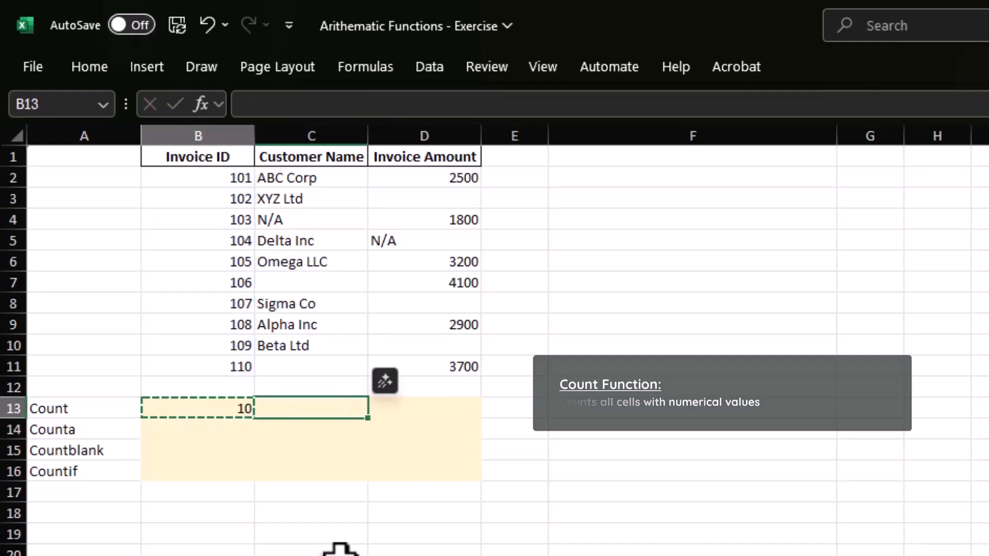
{"action": "key", "text": "shift+Right"}
{"action": "key", "text": "ctrl+v"}
{"action": "key", "text": "Right"}
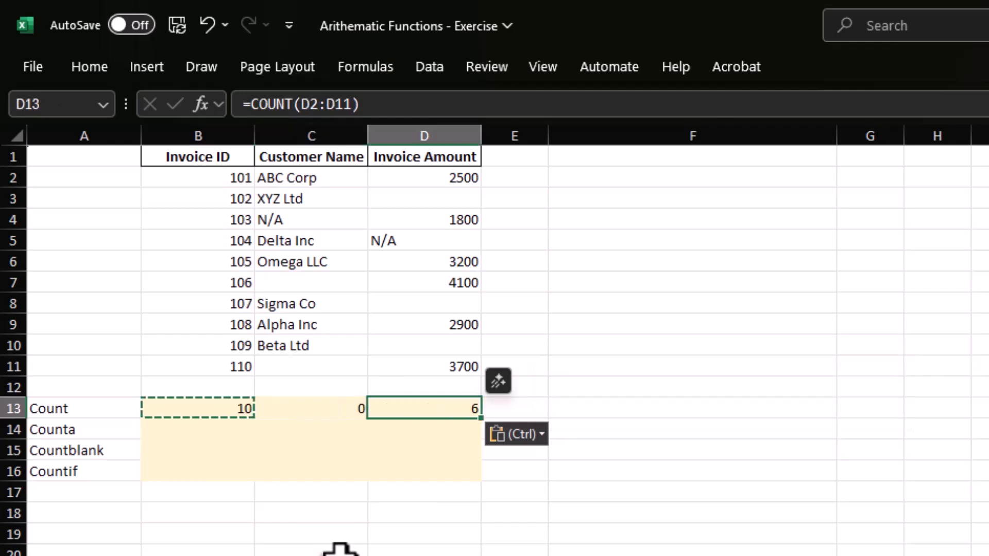
{"action": "key", "text": "Escape"}
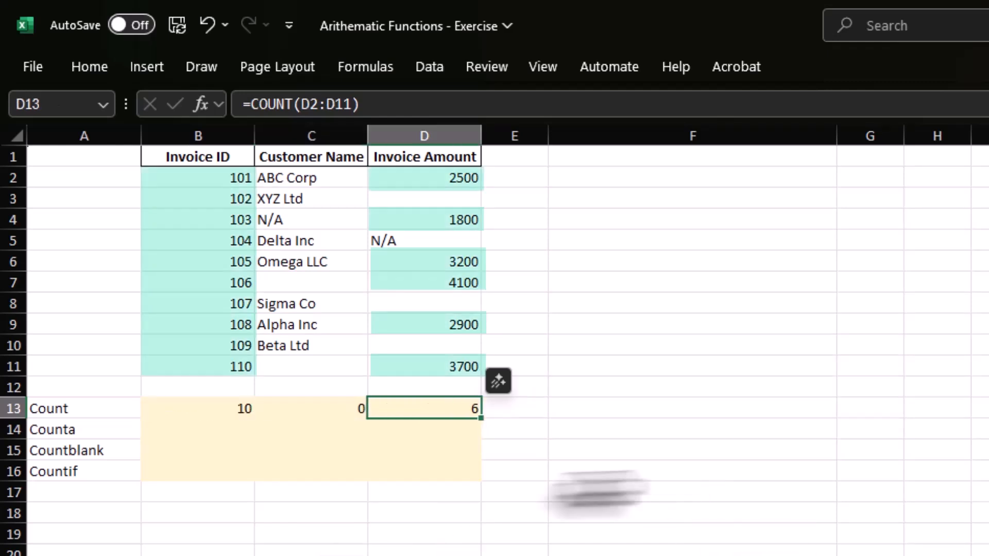
Enter =COUNTA(B2:B11) in B14 to count the non-empty invoice ID cells.
{"action": "double_click", "coordinate": [216, 427]}
{"action": "type", "text": "=count"}
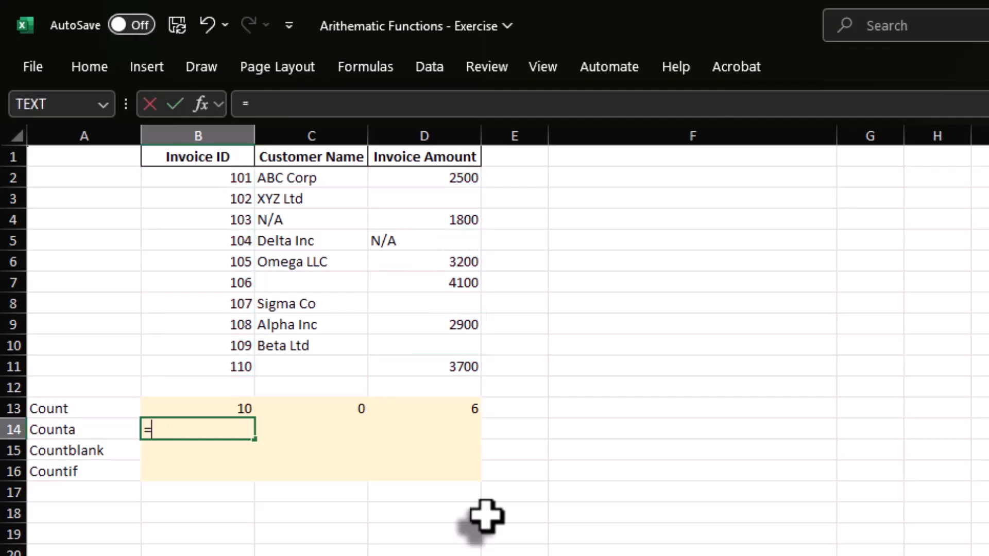
{"action": "key", "text": "Down"}
{"action": "key", "text": "Tab"}
{"action": "key", "text": "Up"}
{"action": "key", "text": "Up"}
{"action": "key", "text": "Up"}
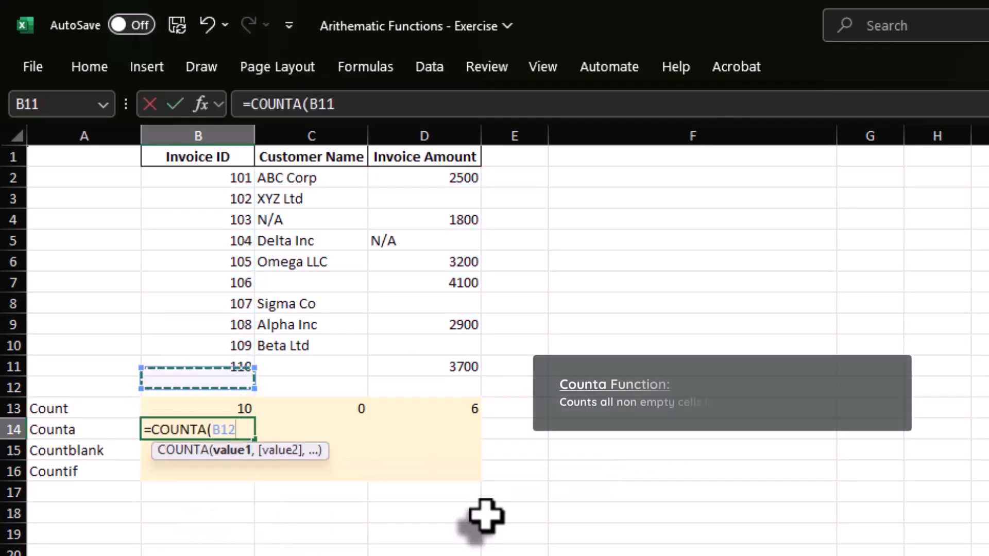
{"action": "key", "text": "ctrl+shift+Up"}
{"action": "key", "text": "shift+Down"}
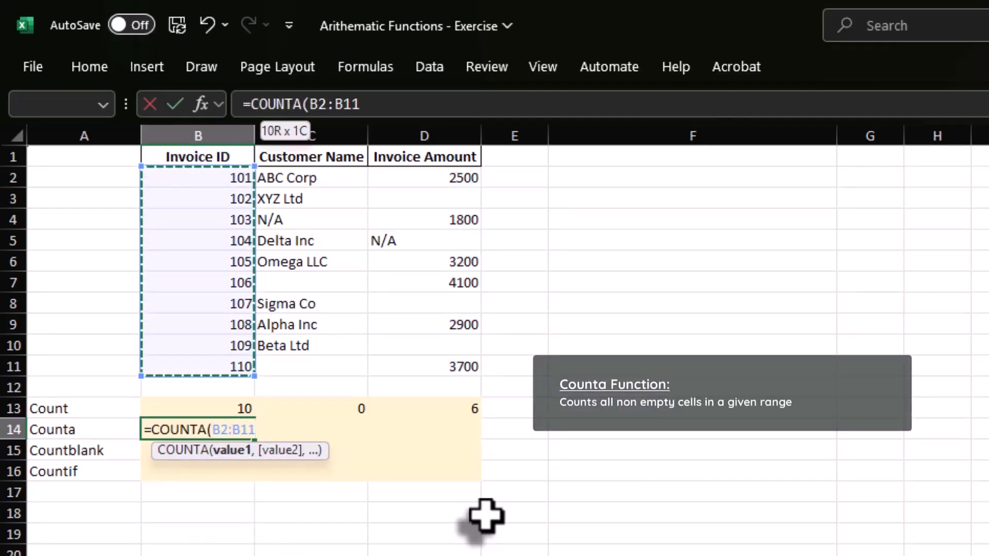
{"action": "key", "text": "Return"}
Copy the COUNTA formula from B14 across to C14:D14.
{"action": "key", "text": "Up"}
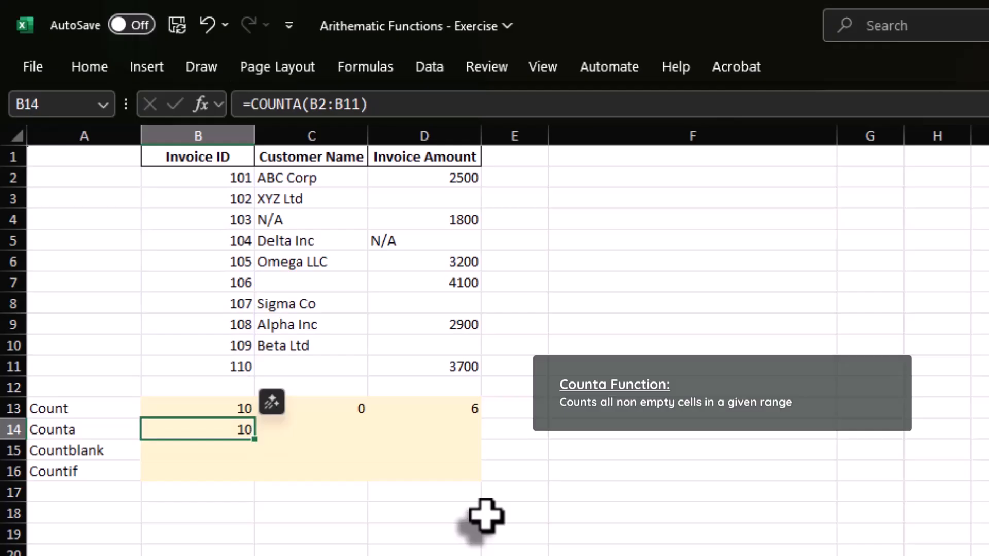
{"action": "key", "text": "ctrl+c"}
{"action": "key", "text": "shift+Right"}
{"action": "key", "text": "shift+Right"}
{"action": "key", "text": "ctrl+v"}
{"action": "key", "text": "Right"}
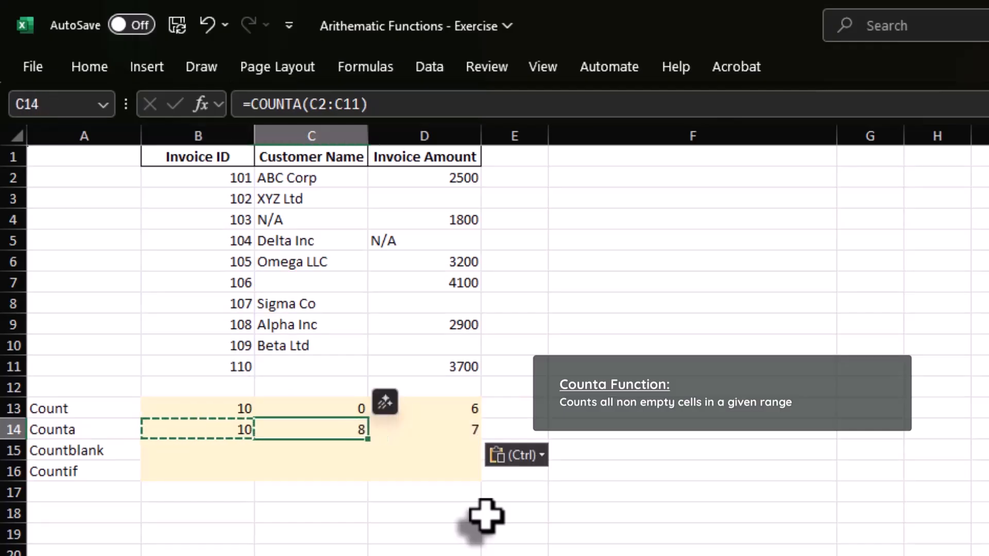
{"action": "key", "text": "Escape"}
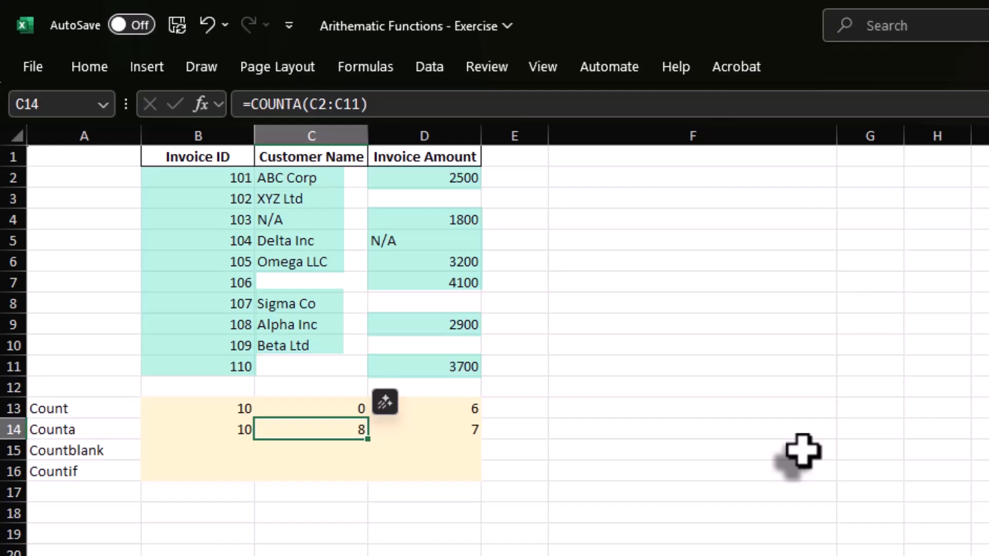
Enter =COUNTBLANK(B2:B11) in B15 to count the empty invoice ID cells.
{"action": "key", "text": "Down"}
{"action": "key", "text": "Left"}
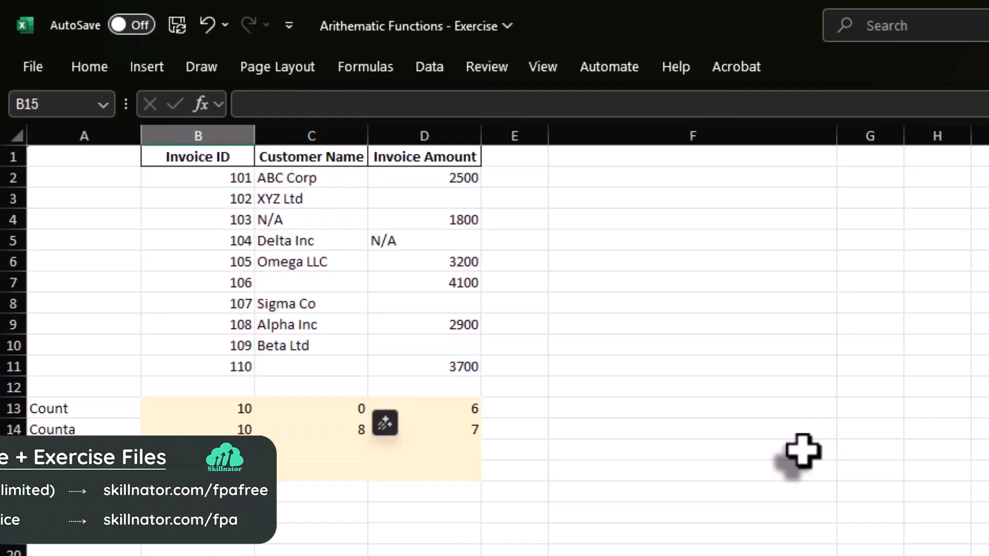
{"action": "type", "text": "=coun"}
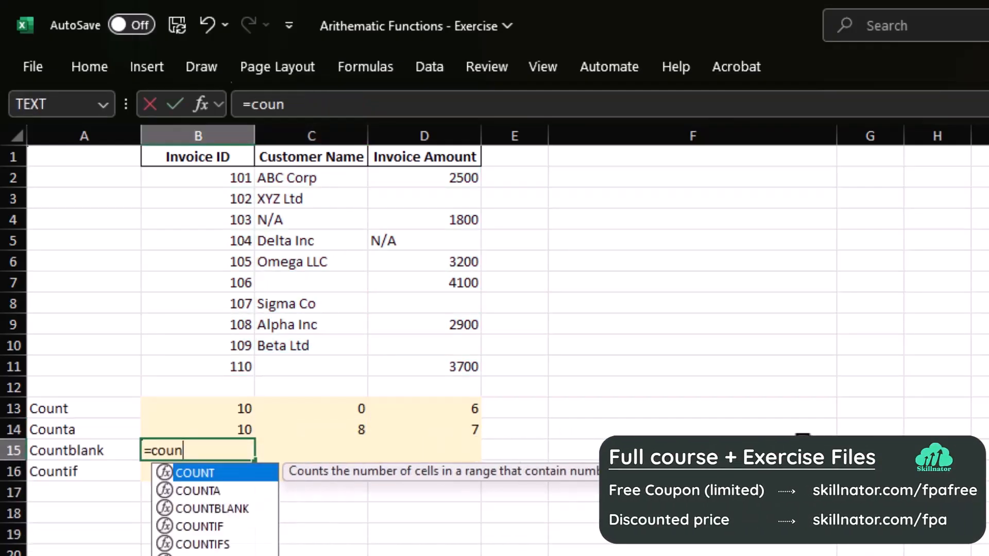
{"action": "key", "text": "Down"}
{"action": "key", "text": "Down"}
{"action": "key", "text": "Tab"}
{"action": "key", "text": "Up"}
{"action": "key", "text": "Up"}
Copy the COUNTBLANK formula from B15 across to C15:D15.
{"action": "key", "text": "Up"}
{"action": "key", "text": "Up"}
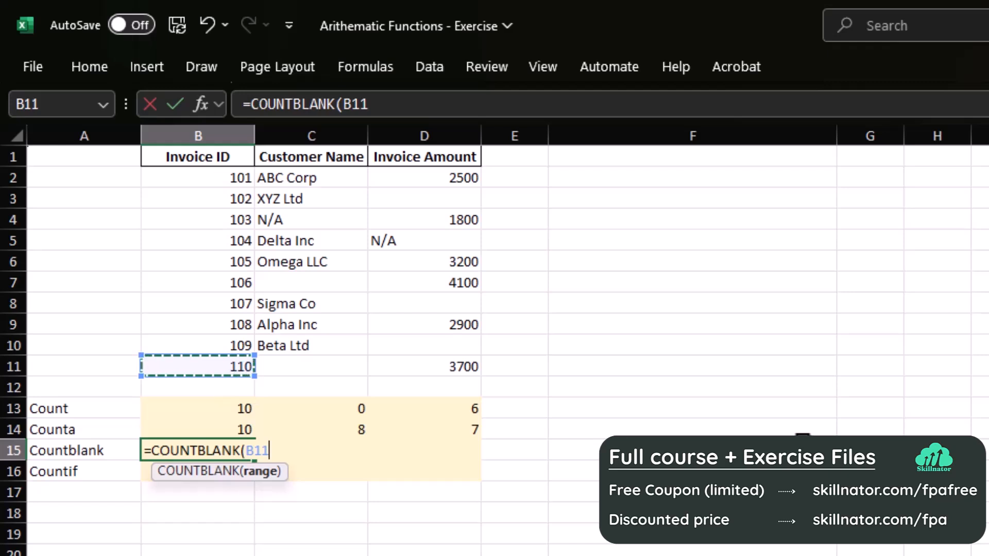
{"action": "key", "text": "ctrl+shift+Up"}
{"action": "key", "text": "shift+Down"}
{"action": "key", "text": "Return"}
{"action": "key", "text": "Up"}
{"action": "key", "text": "ctrl+c"}
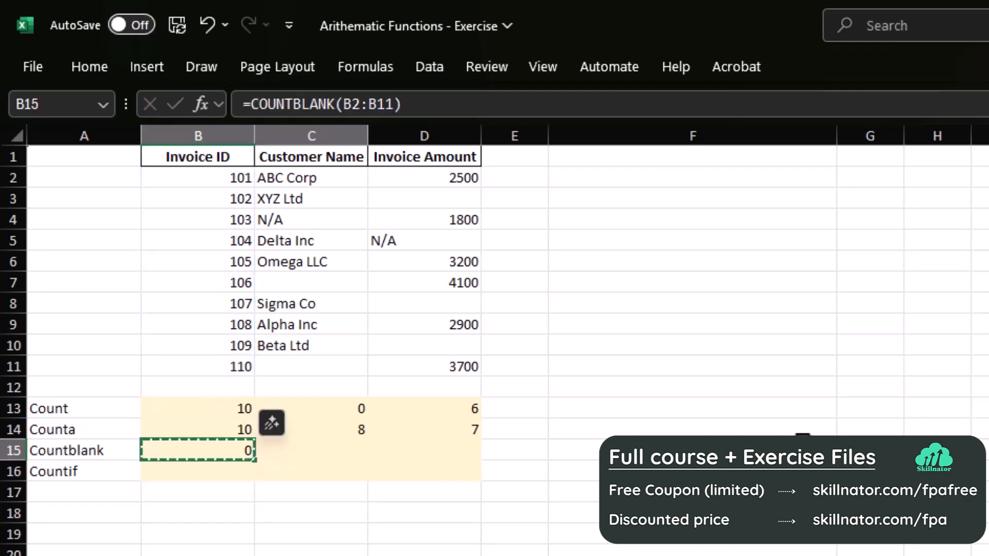
{"action": "key", "text": "shift+Right"}
{"action": "key", "text": "shift+Right"}
{"action": "key", "text": "ctrl+v"}
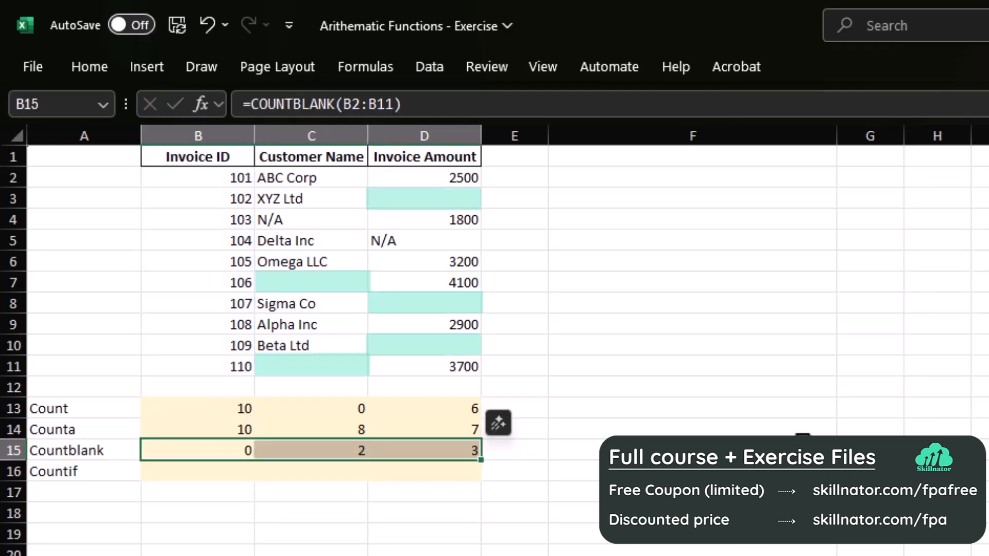
Enter =COUNTIF(B2:B11,"<>N/A") in B16 to count the invoice ID cells that are not N/A.
{"action": "key", "text": "Down"}
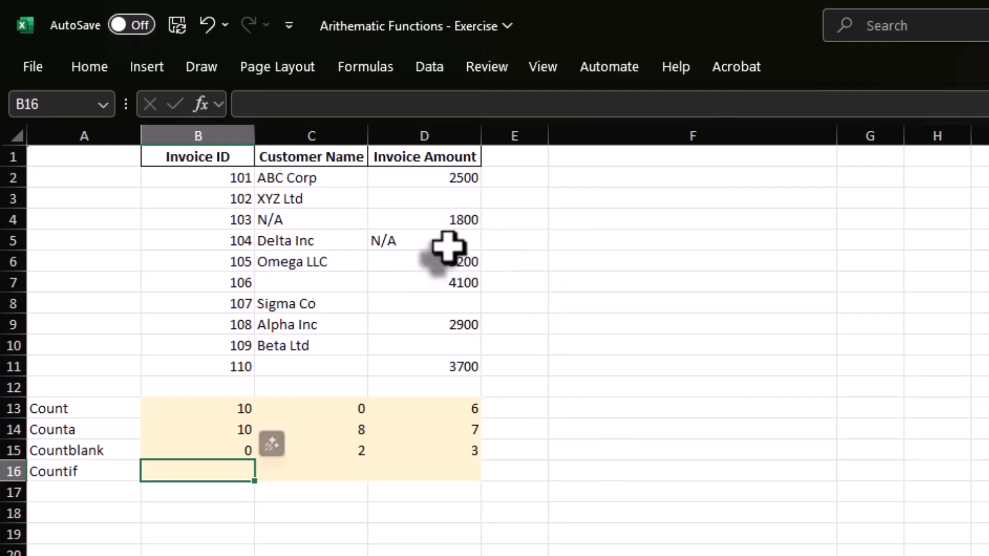
{"action": "type", "text": "=coun"}
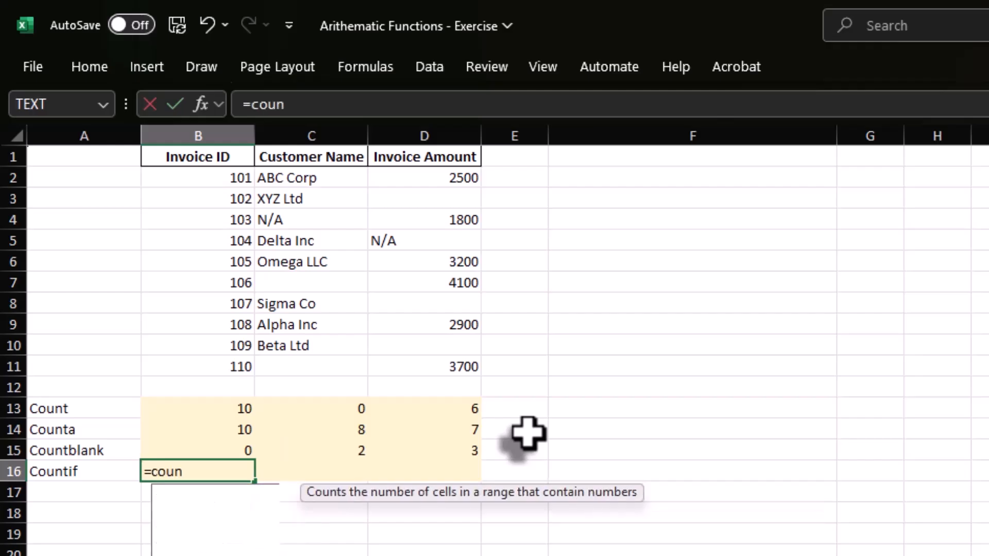
{"action": "key", "text": "Down"}
{"action": "key", "text": "Down"}
{"action": "key", "text": "Down"}
{"action": "key", "text": "Tab"}
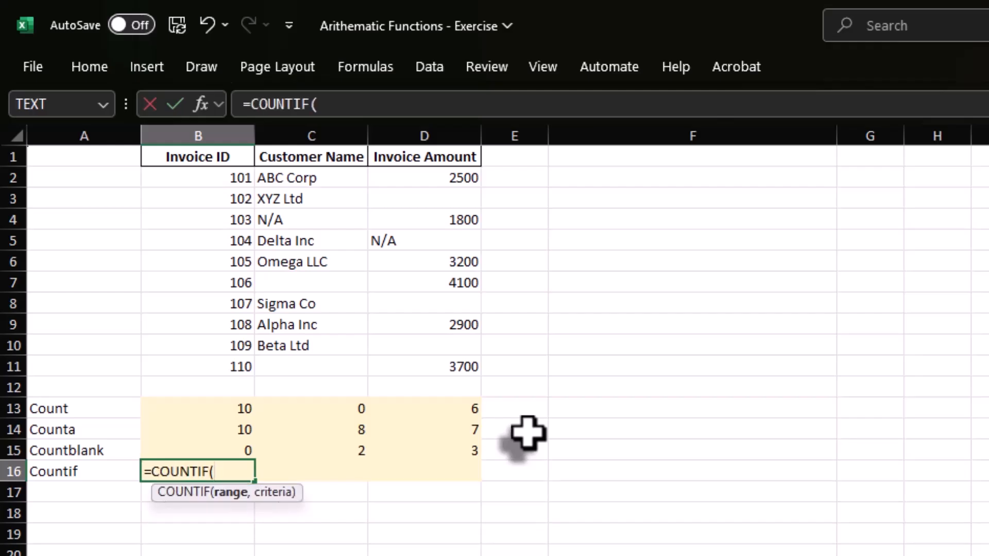
{"action": "left_click_drag", "start_coordinate": [242, 364], "coordinate": [240, 173]}
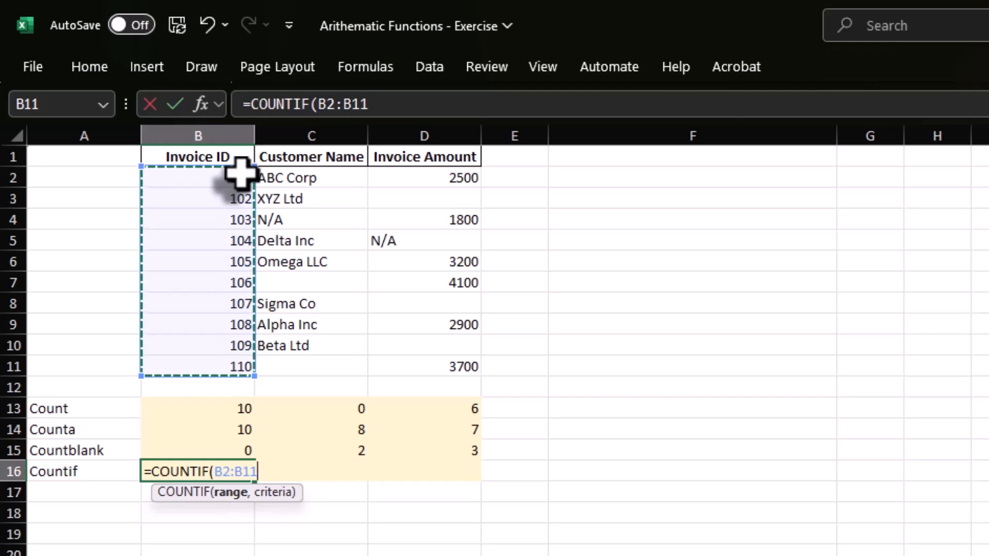
{"action": "type", "text": ","}
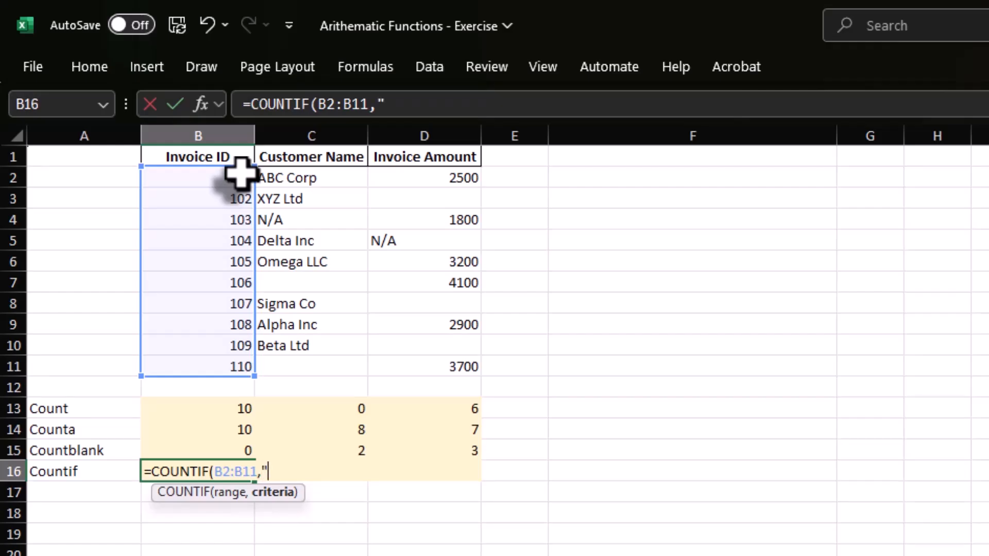
{"action": "type", "text": "<>N/A\")"}
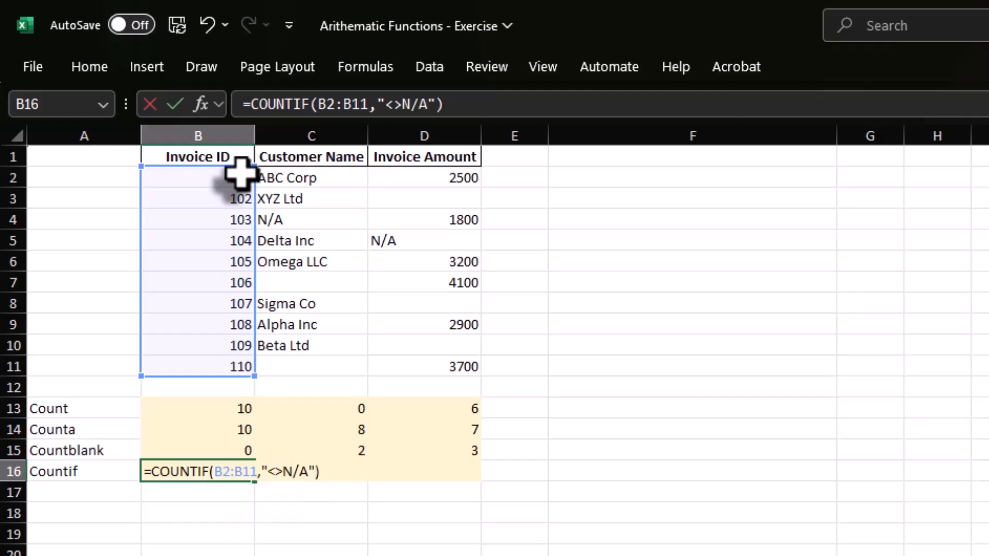
{"action": "key", "text": "Return"}
Copy the COUNTIF formula from B16 across to C16:D16.
{"action": "key", "text": "Up"}
{"action": "key", "text": "ctrl+c"}
{"action": "key", "text": "shift+Right"}
{"action": "key", "text": "shift+Right"}
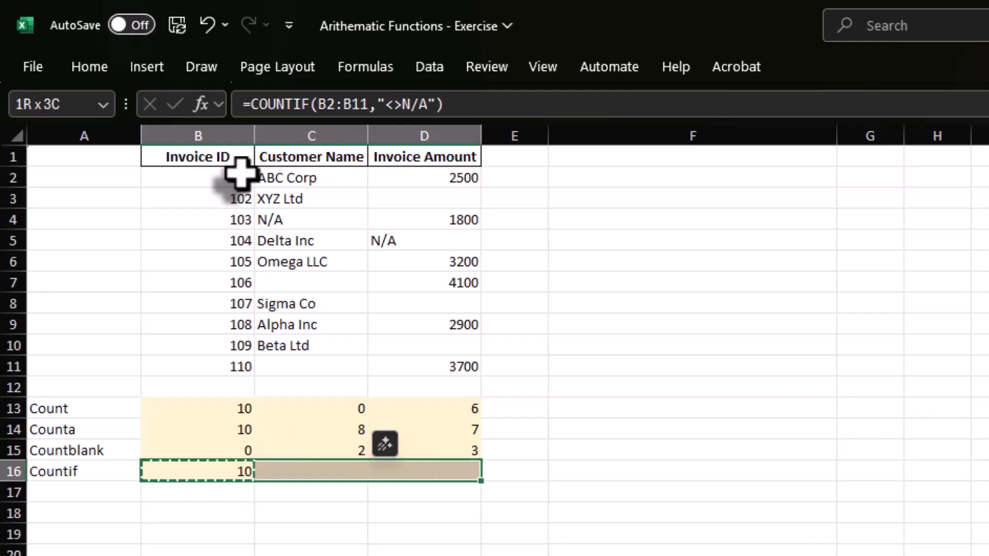
{"action": "key", "text": "ctrl+v"}
{"action": "key", "text": "Escape"}
{"action": "key", "text": "Right"}
{"action": "key", "text": "Right"}
{"action": "key", "text": "Right"}
{"action": "key", "text": "Right"}
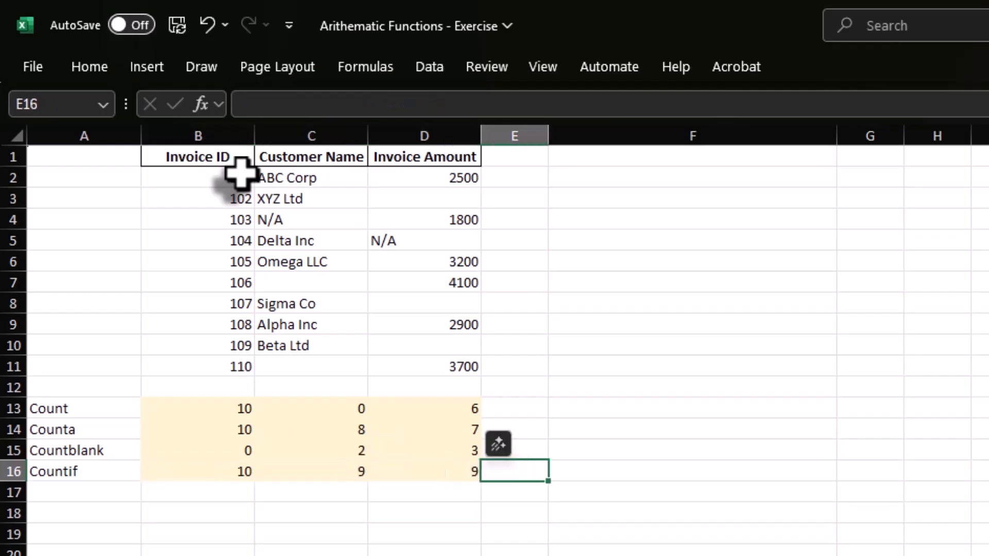
{"action": "key", "text": "Left"}
{"action": "key", "text": "Left"}
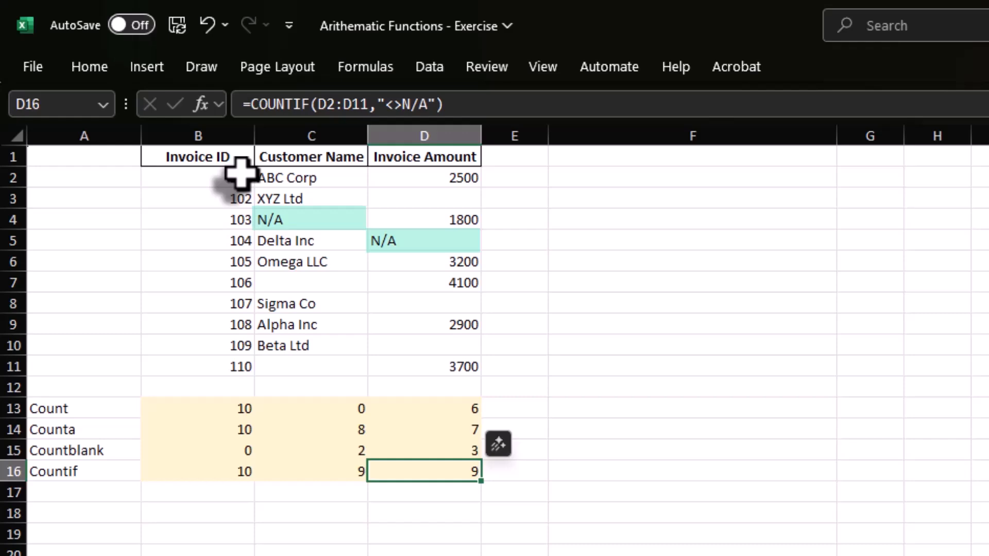
Enter =COUNTA(A24:A33) in G24 to count the total sales team in Exercise 2.
{"action": "scroll", "coordinate": [495, 350], "scroll_direction": "down", "scroll_amount": 5}
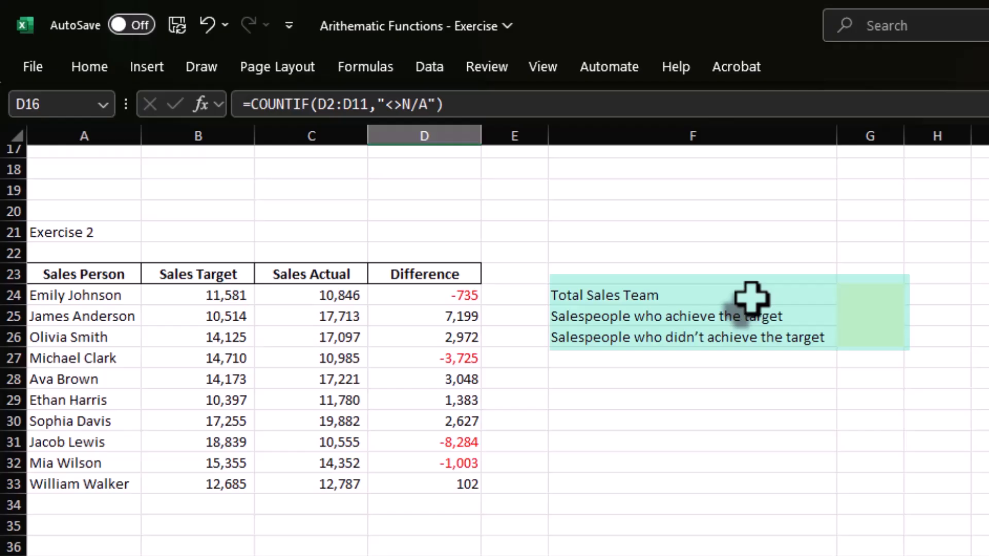
{"action": "left_click", "coordinate": [867, 299]}
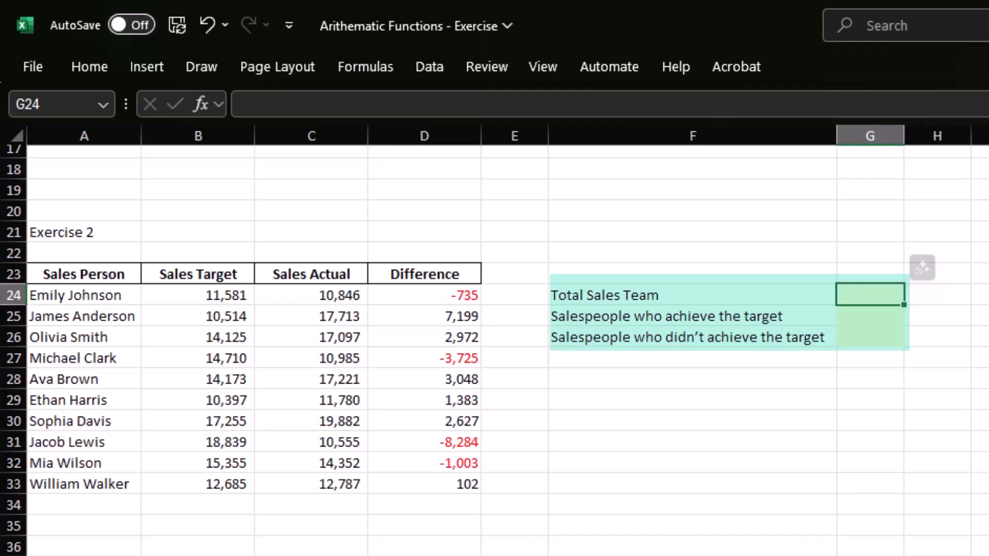
{"action": "type", "text": "=count"}
{"action": "key", "text": "Down"}
{"action": "key", "text": "Tab"}
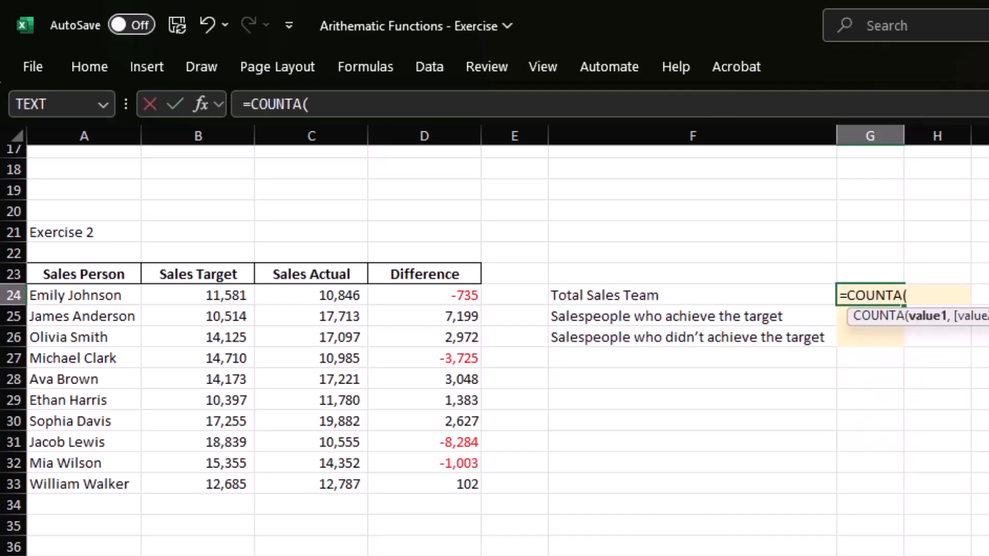
{"action": "key", "text": "Left"}
{"action": "key", "text": "Left"}
{"action": "key", "text": "Left"}
{"action": "key", "text": "Left"}
{"action": "key", "text": "Left"}
{"action": "key", "text": "Left"}
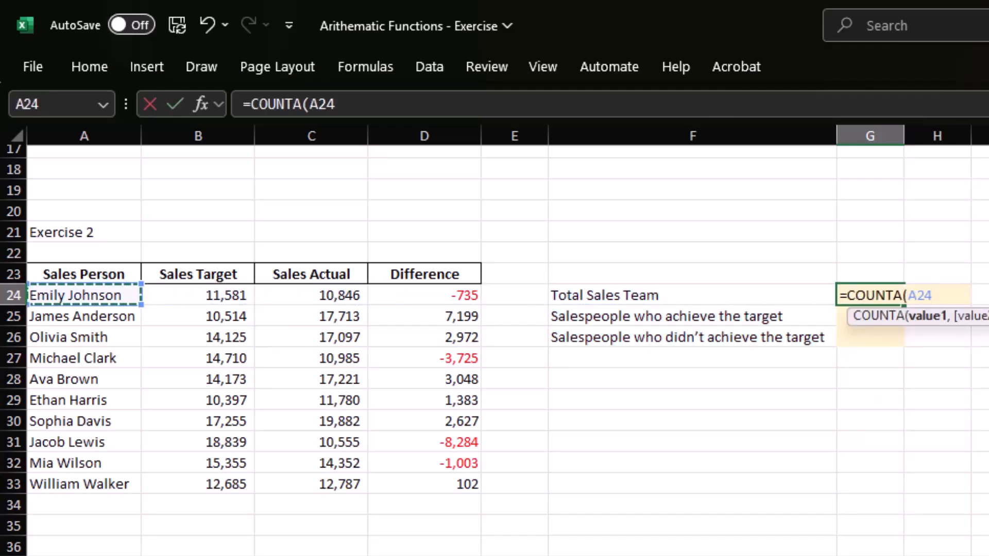
{"action": "key", "text": "ctrl+shift+Down"}
{"action": "type", "text": ")"}
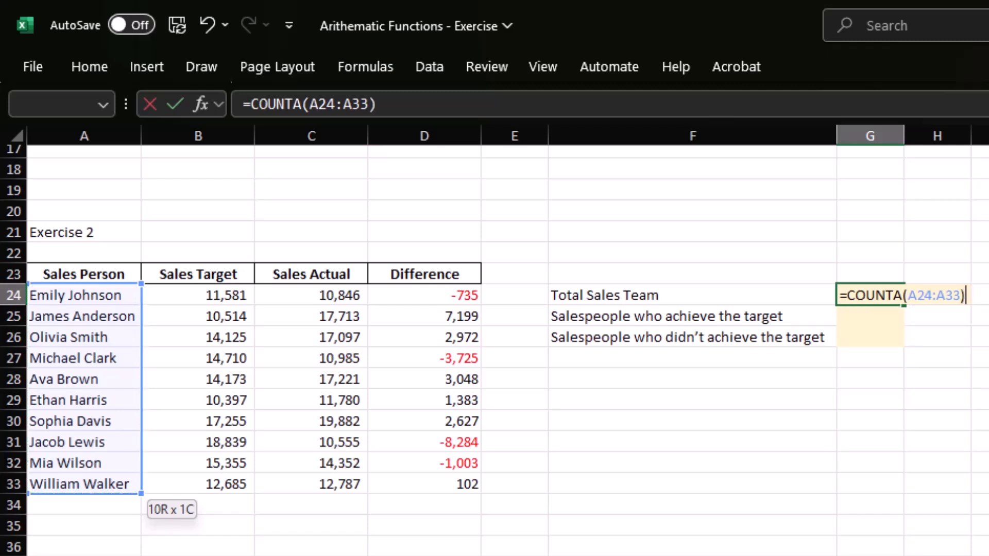
{"action": "key", "text": "Return"}
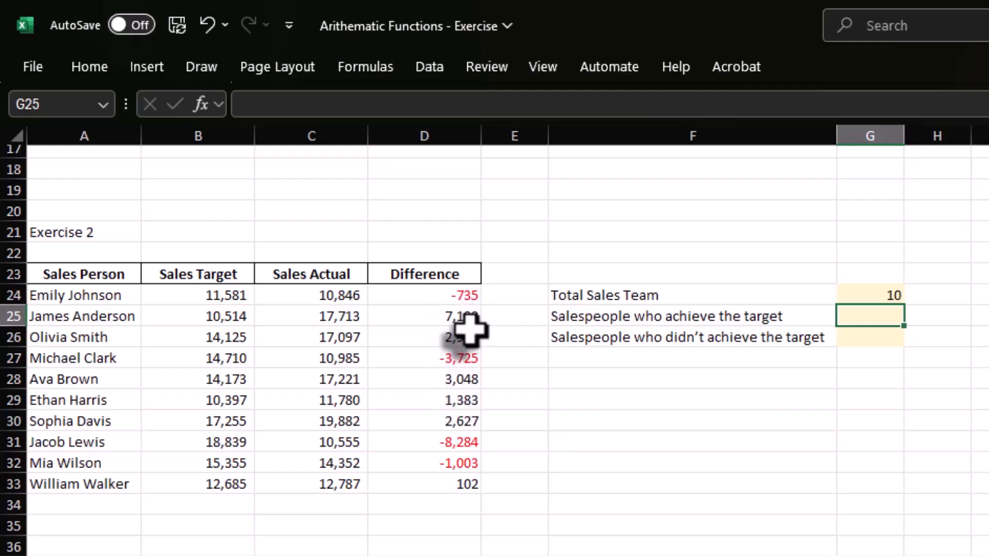
Enter =COUNTIF(D24:D33,">0") in G25 to count the salespeople who achieved the target.
{"action": "type", "text": "=count"}
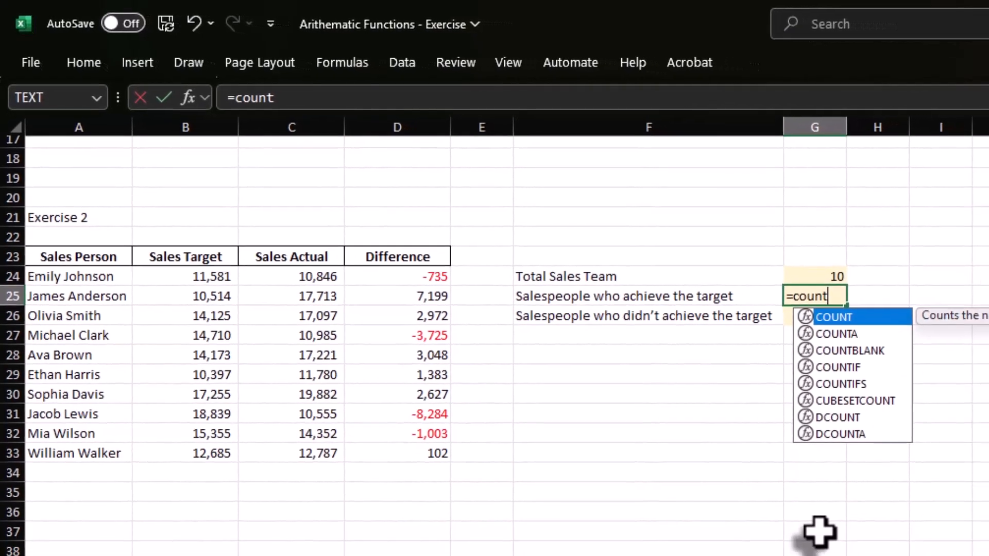
{"action": "key", "text": "Down"}
{"action": "key", "text": "Down"}
{"action": "key", "text": "Down"}
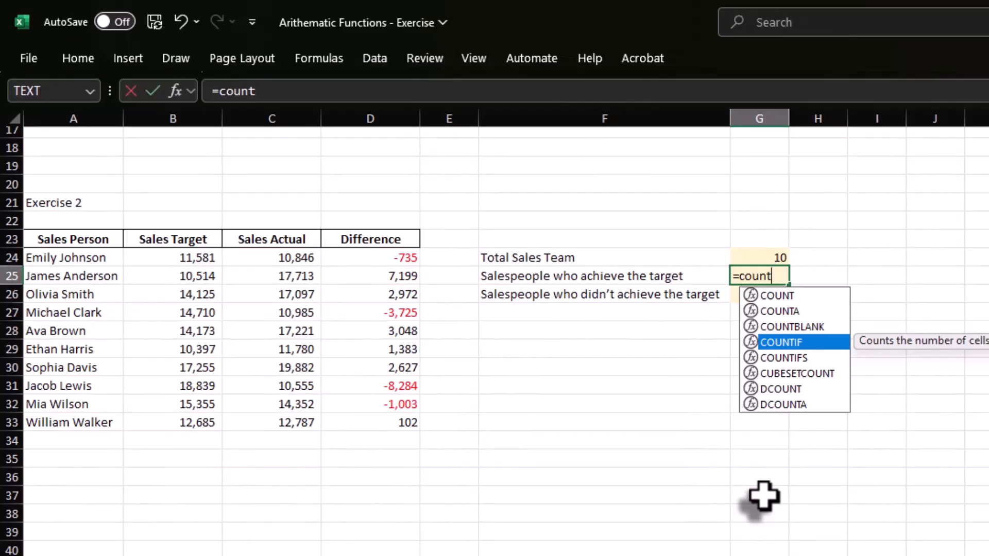
{"action": "key", "text": "Tab"}
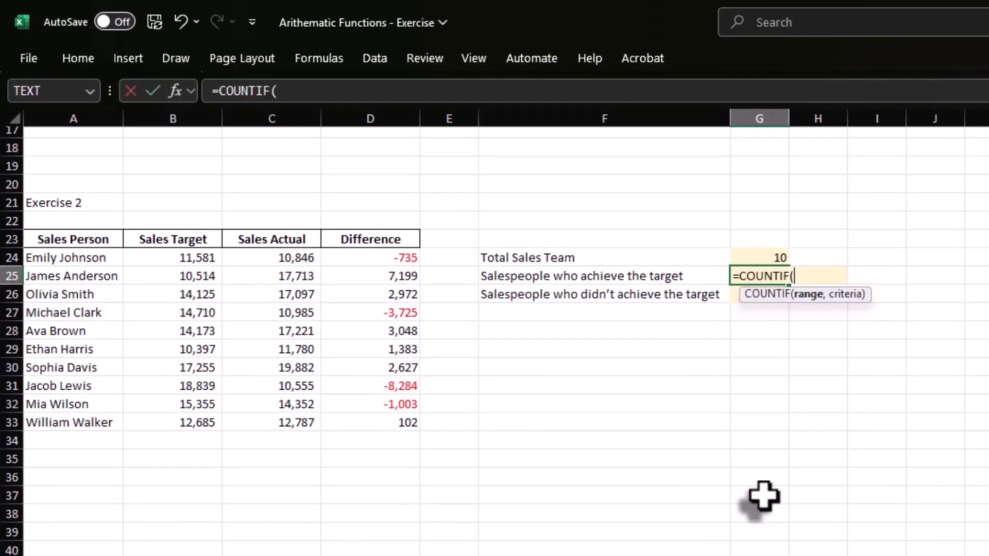
{"action": "key", "text": "Left"}
{"action": "key", "text": "Left"}
{"action": "key", "text": "Left"}
{"action": "key", "text": "Up"}
{"action": "key", "text": "ctrl+shift+Down"}
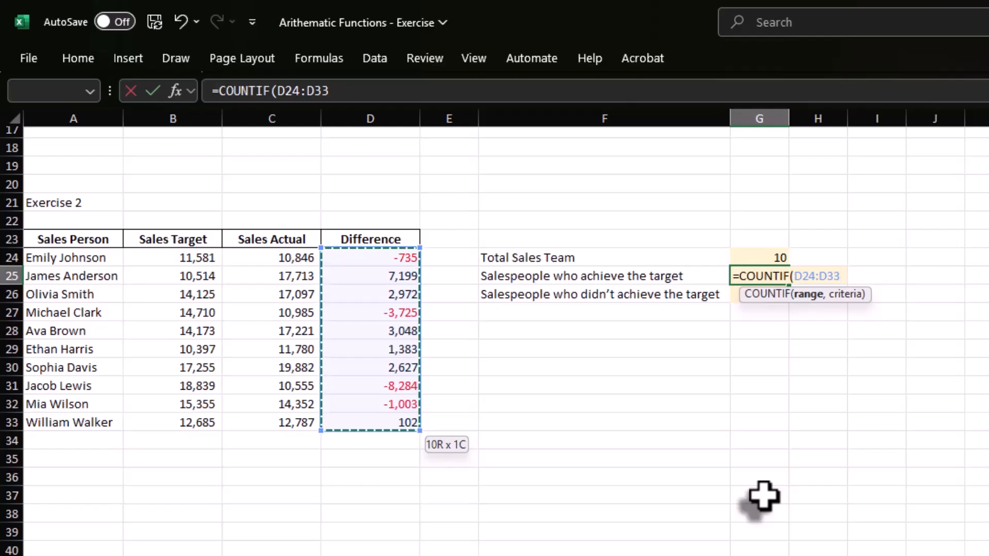
{"action": "type", "text": ","}
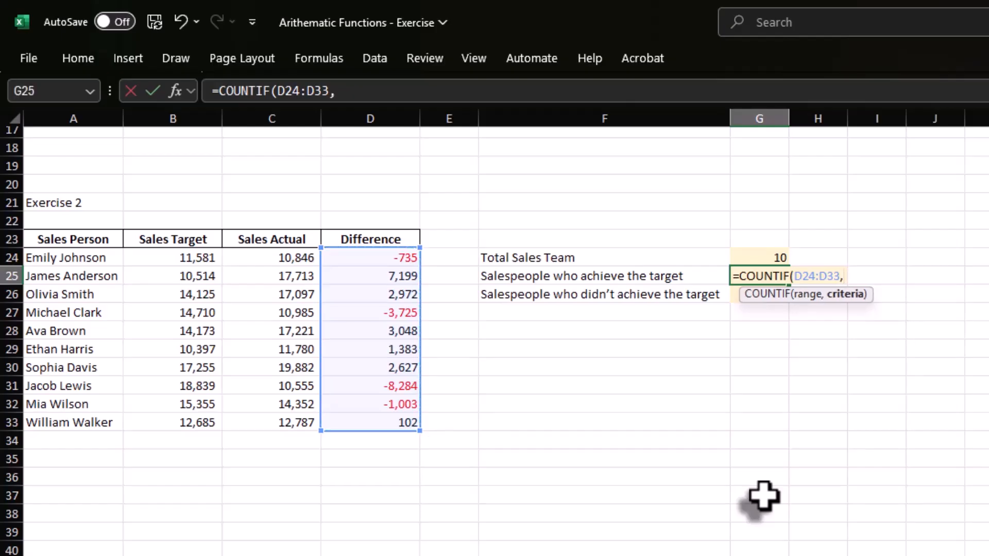
{"action": "type", "text": "\">0\")"}
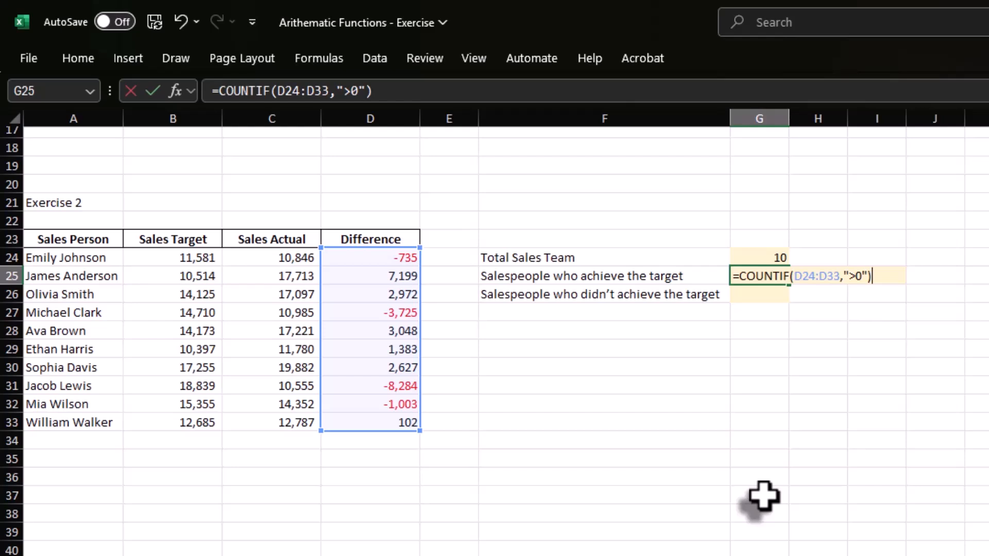
{"action": "key", "text": "Return"}
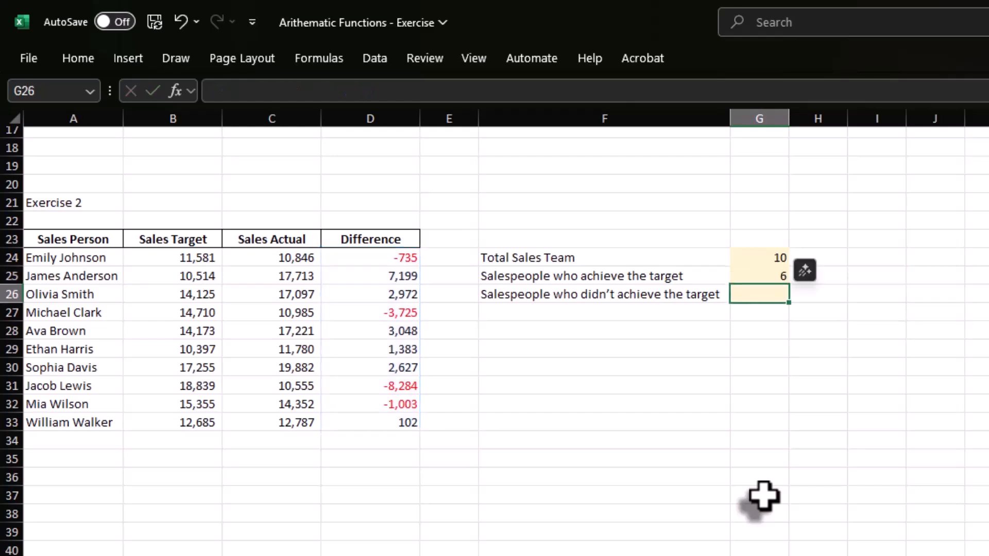
Enter =COUNTIF(D24:D33,"<0") in G26 to count the salespeople who didn't achieve the target.
{"action": "type", "text": "="}
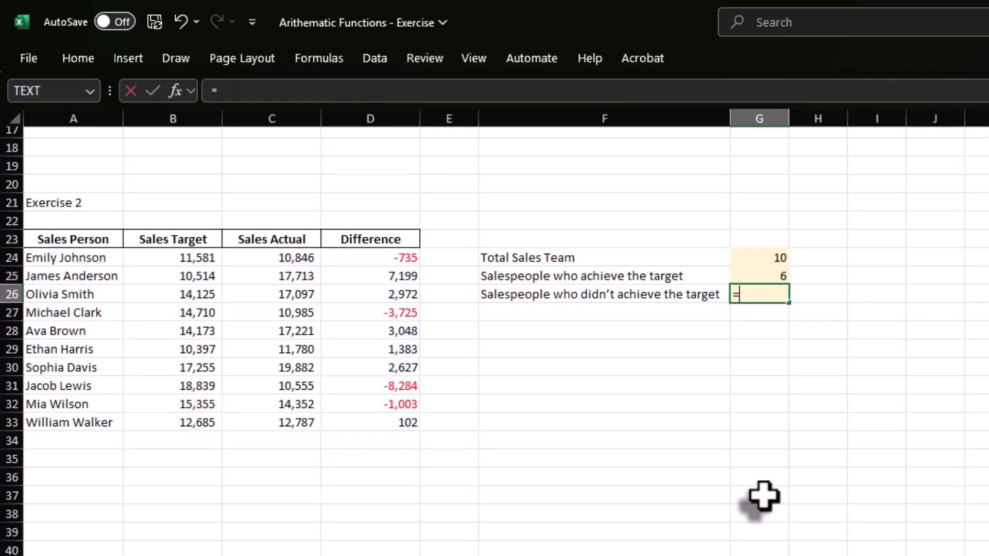
{"action": "type", "text": "count"}
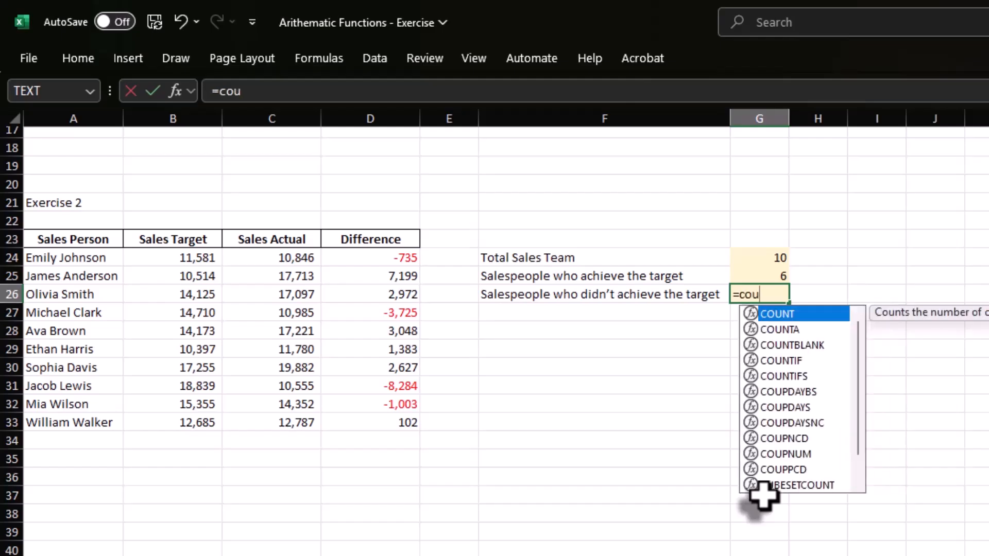
{"action": "key", "text": "Down"}
{"action": "key", "text": "Down"}
{"action": "key", "text": "Down"}
{"action": "key", "text": "Tab"}
{"action": "key", "text": "Left"}
{"action": "key", "text": "Left"}
{"action": "key", "text": "Left"}
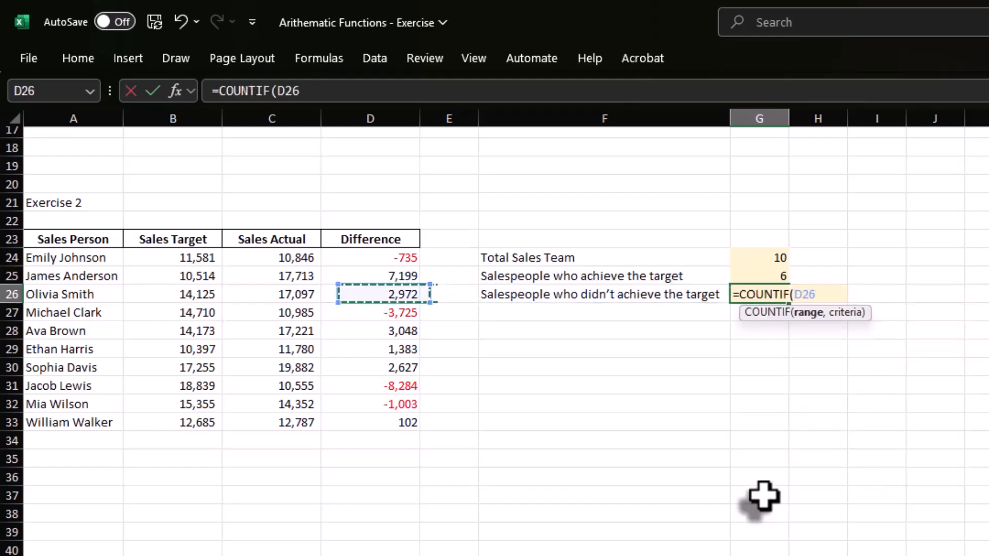
{"action": "key", "text": "Up"}
{"action": "key", "text": "Up"}
{"action": "key", "text": "ctrl+shift+Down"}
{"action": "type", "text": ",\""}
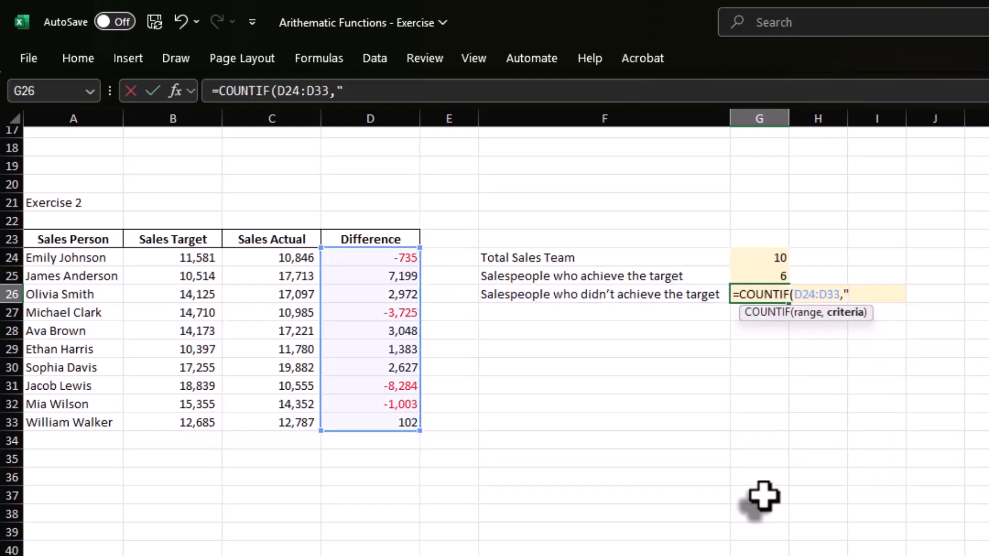
{"action": "type", "text": "<0\")"}
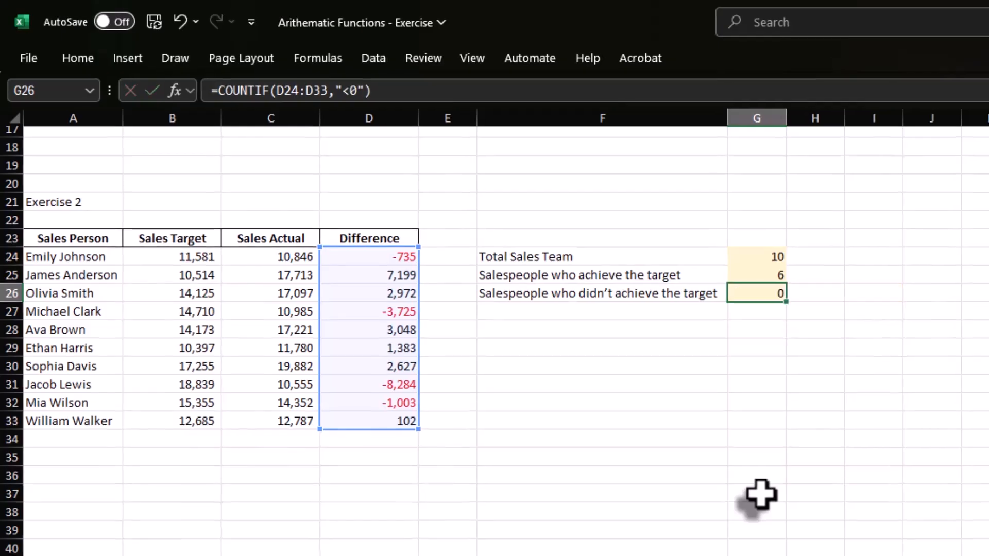
{"action": "key", "text": "Return"}
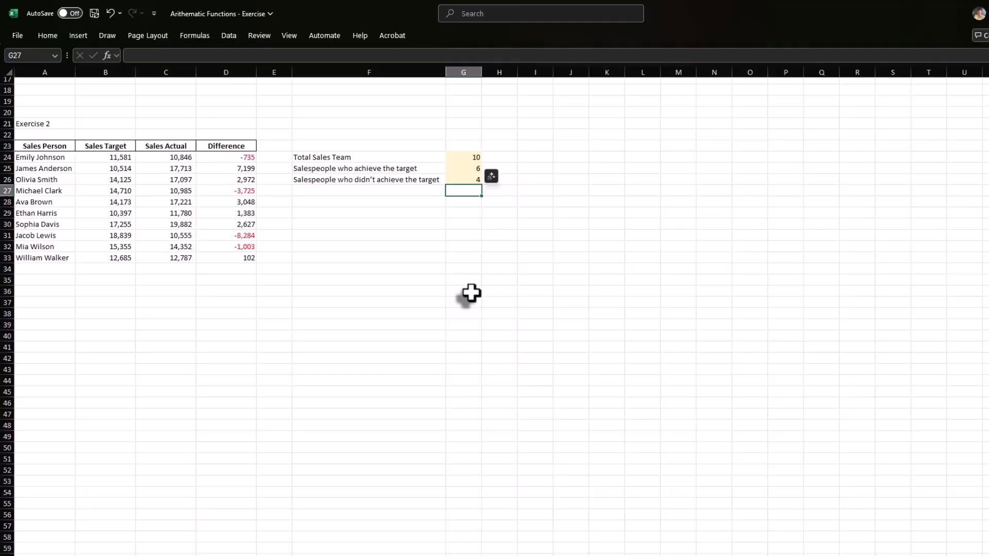
{"action": "scroll", "coordinate": [471, 293], "scroll_direction": "up", "scroll_amount": 5}
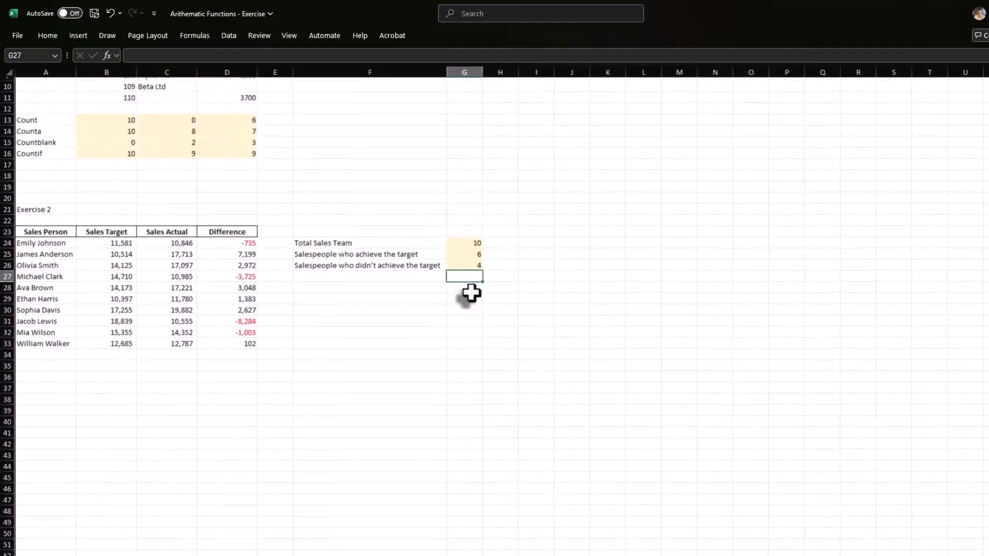